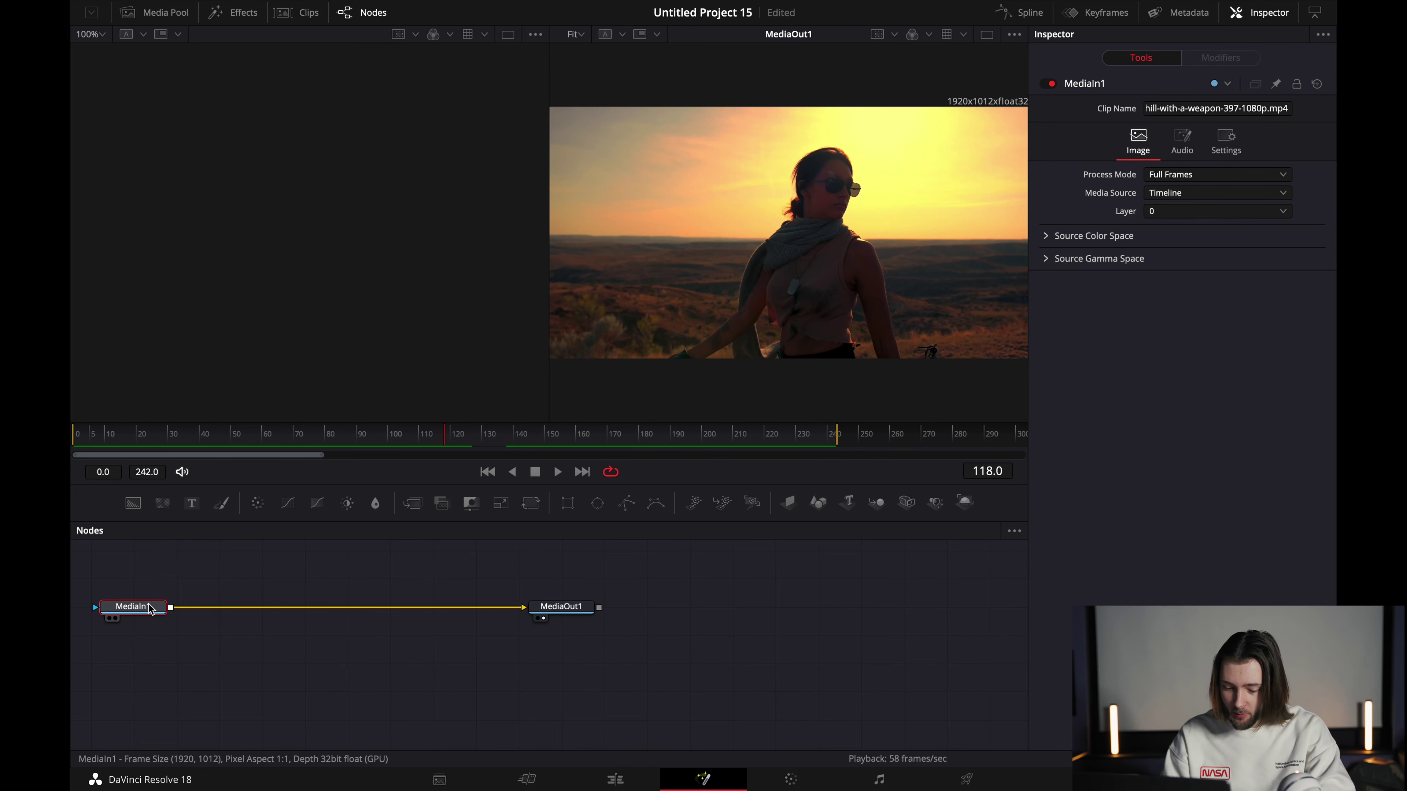
# Insert a Planar Tracker node after MediaIn1 and scrub the clip to frame 118
pyautogui.hotkey('shift', 'space')
pyautogui.write('xf')
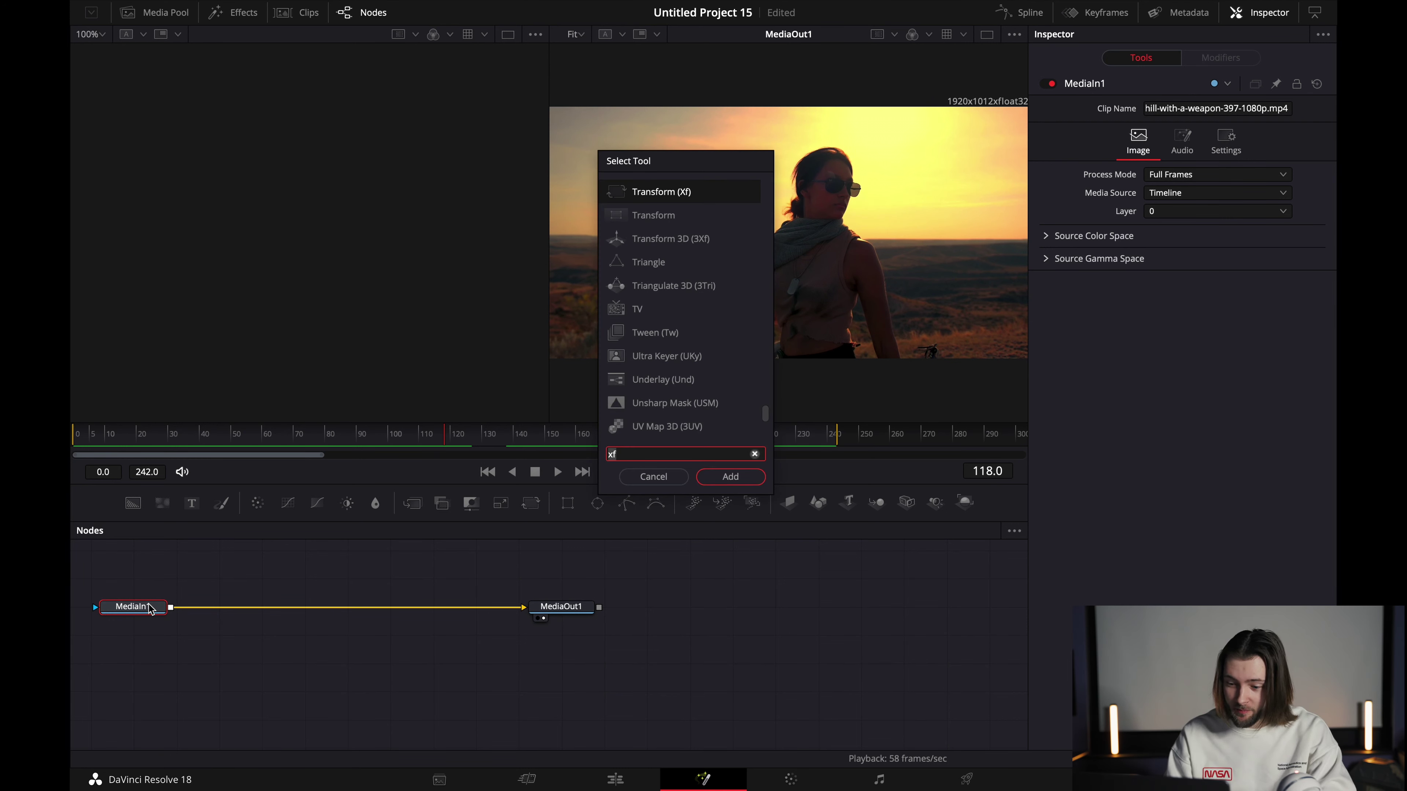
pyautogui.press('BackSpace')
pyautogui.press('BackSpace')
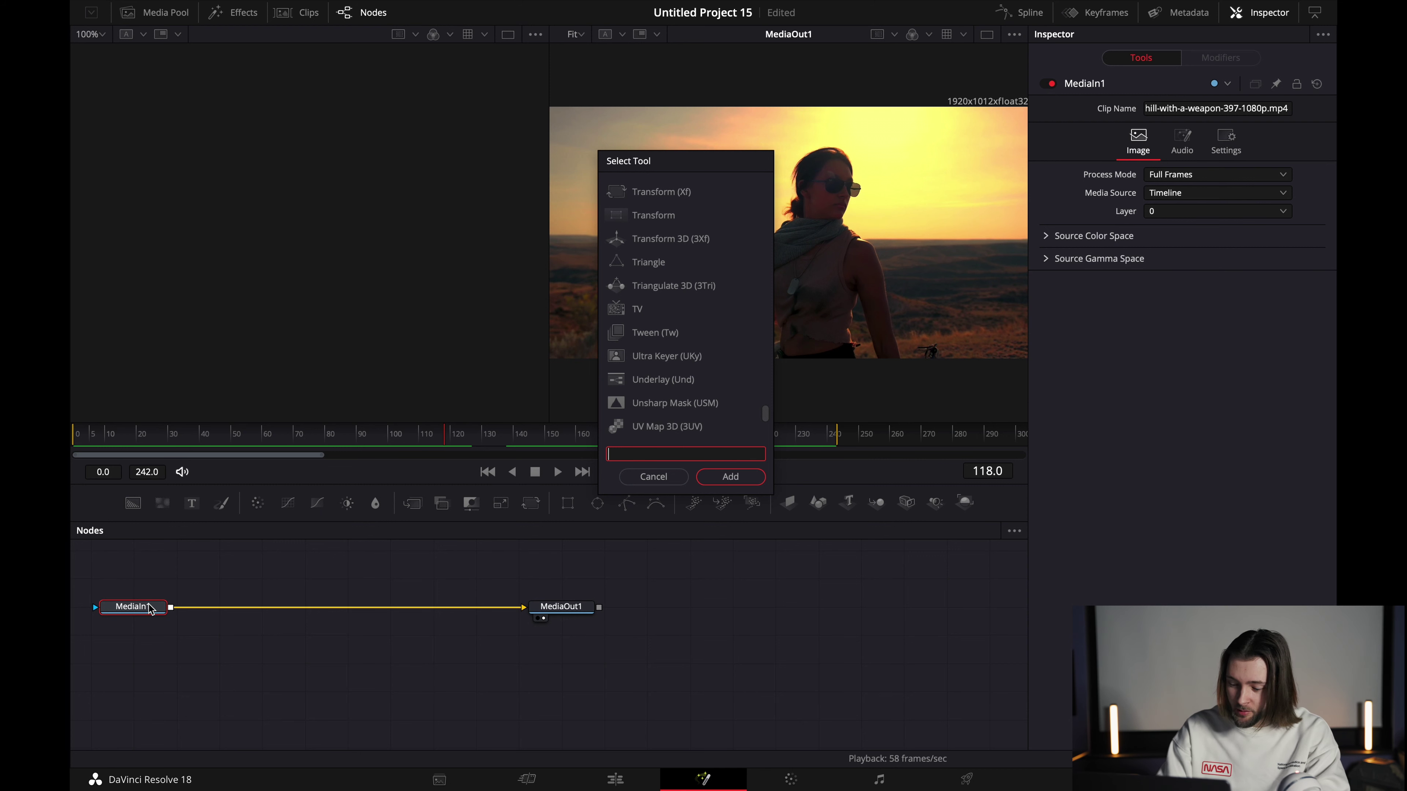
pyautogui.write('planar')
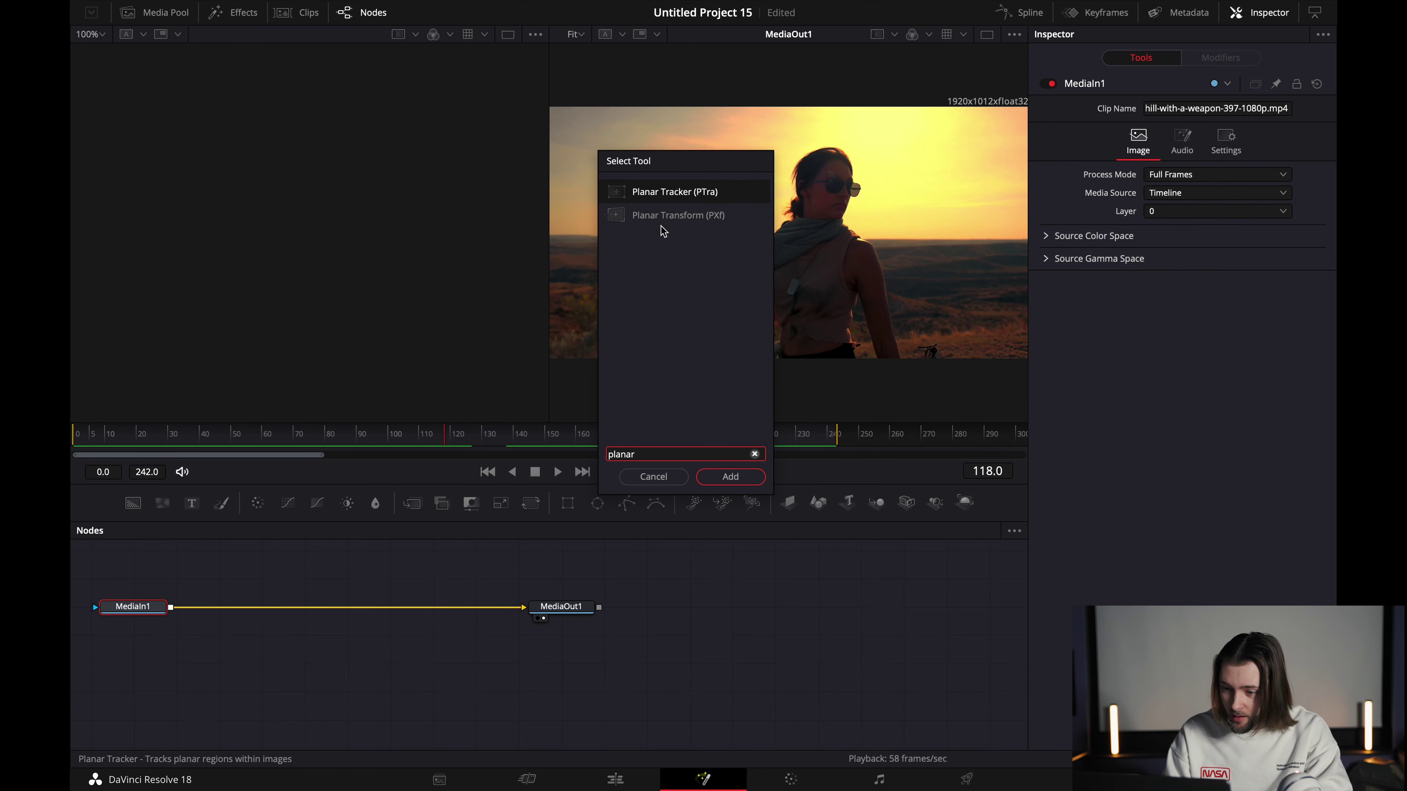
pyautogui.click(693, 194)
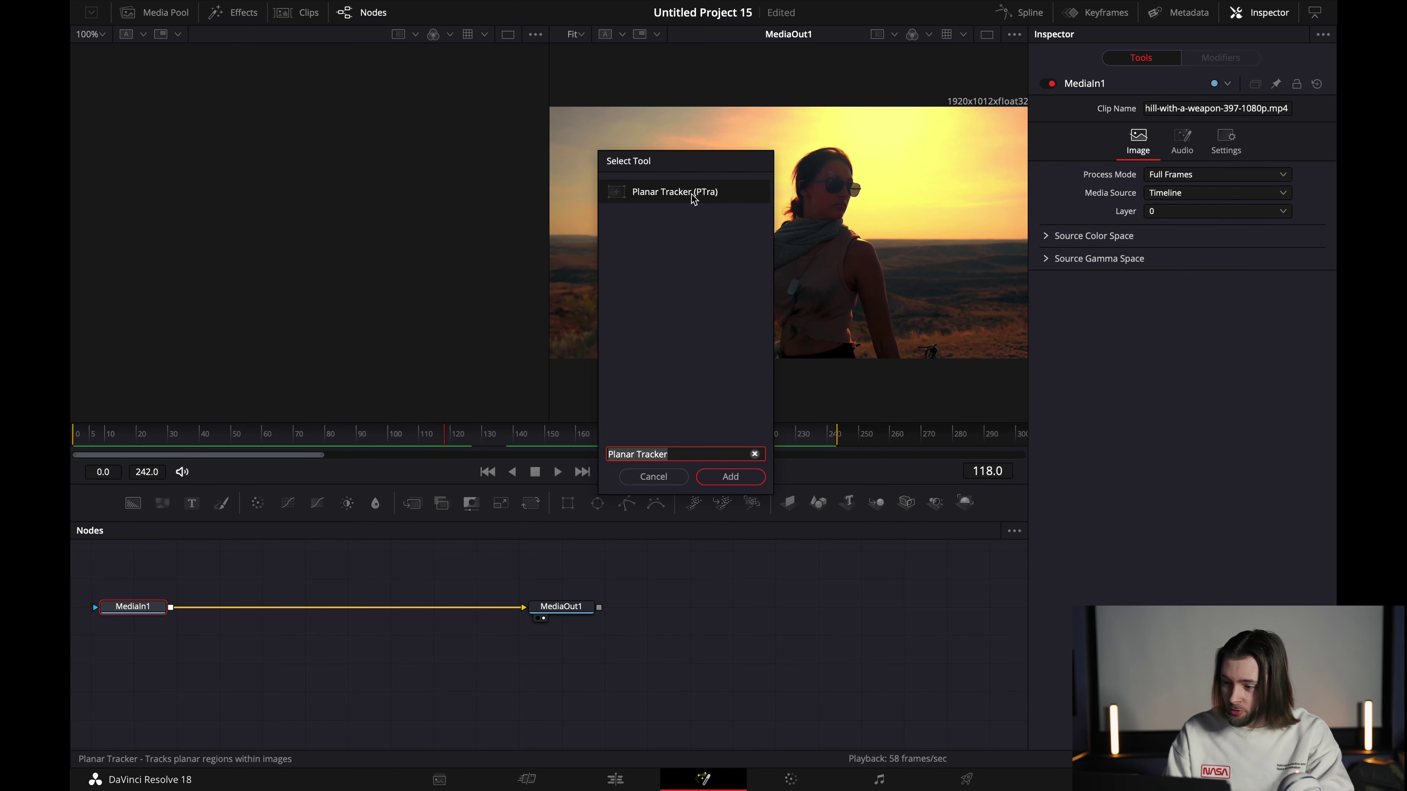
pyautogui.click(736, 477)
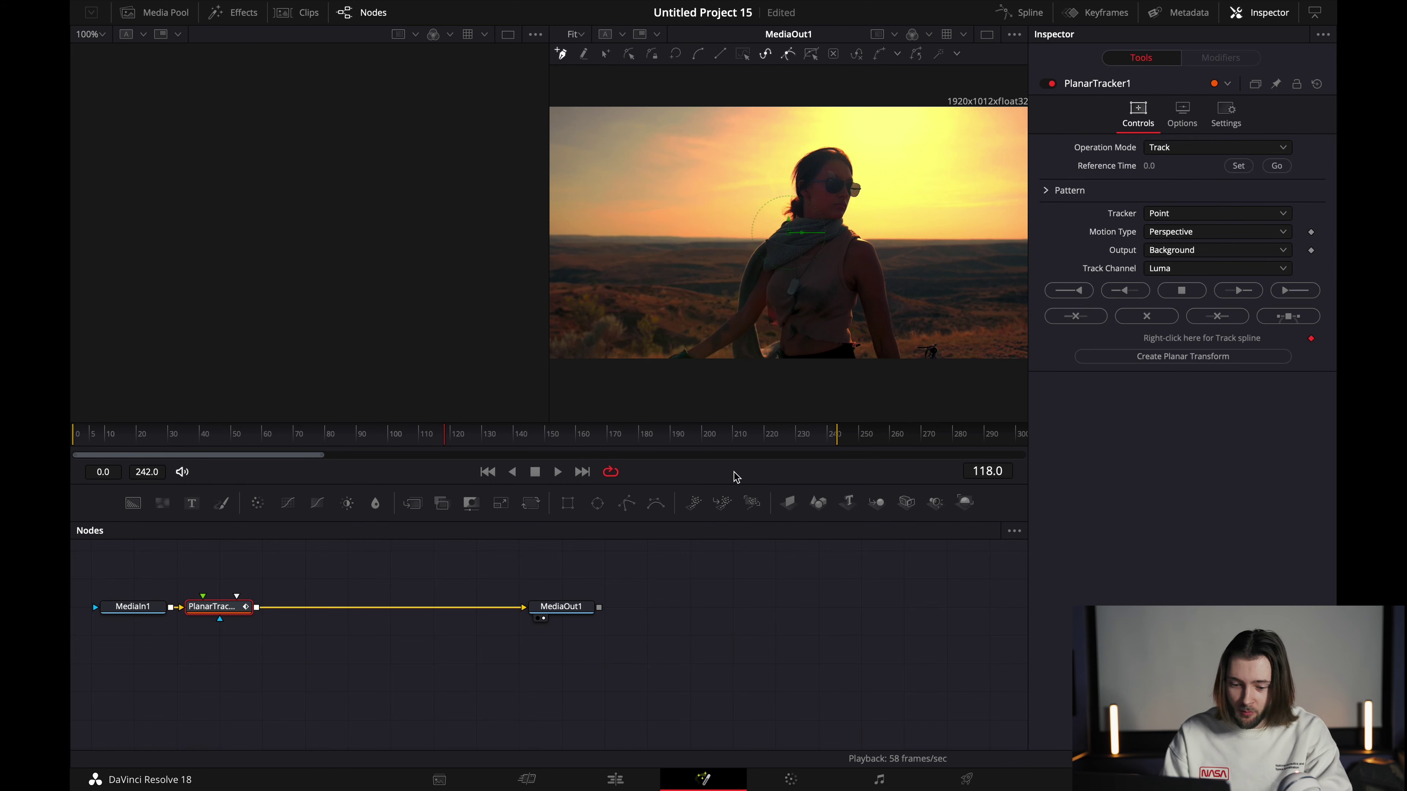
pyautogui.moveTo(222, 610); pyautogui.dragTo(253, 611)
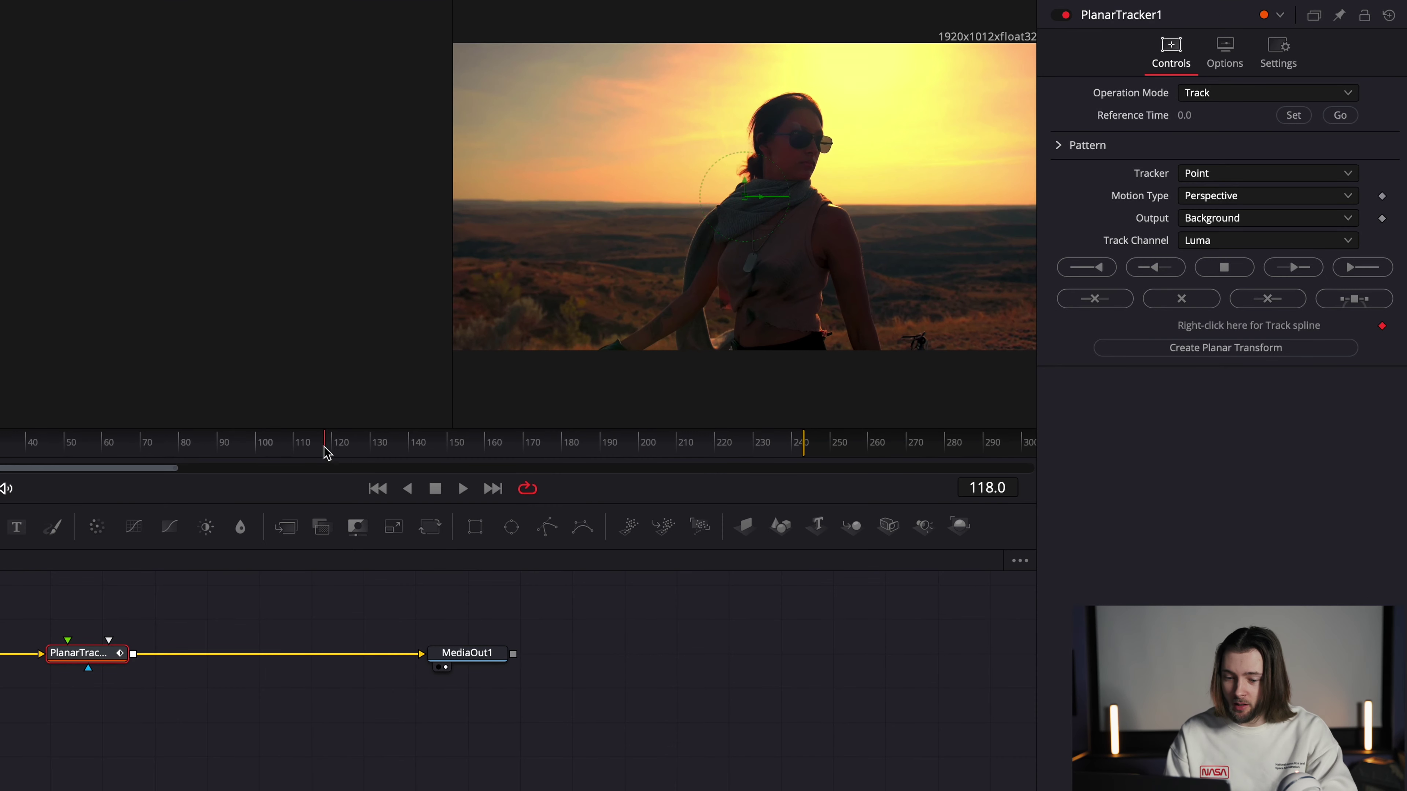
pyautogui.moveTo(327, 453)
pyautogui.mouseDown()
pyautogui.moveTo(298, 444)
pyautogui.moveTo(370, 444)
pyautogui.moveTo(330, 465)
pyautogui.mouseUp()
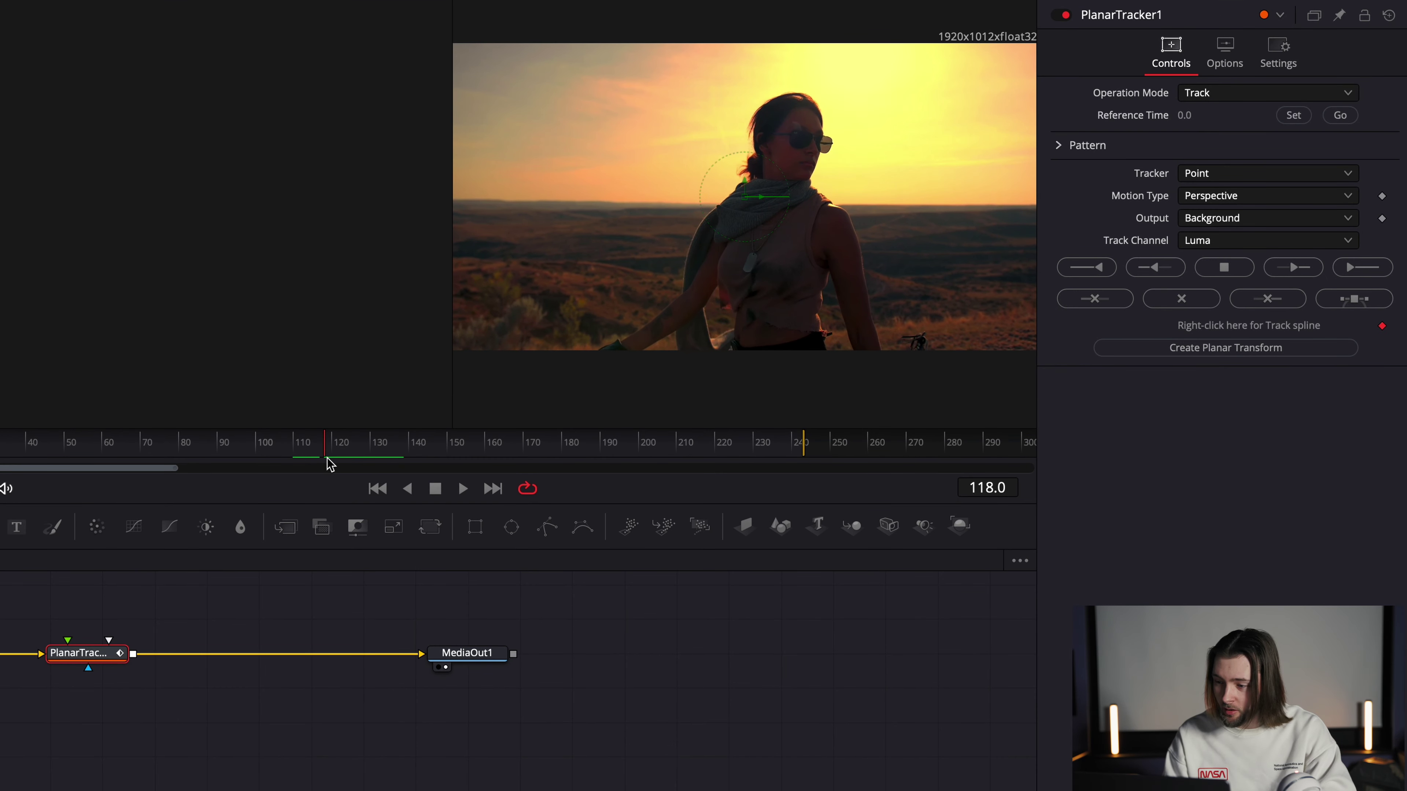
# Give PlanarTracker1 reference time 118, tracker Hybrid Point/Area and motion type Translation
pyautogui.click(1298, 118)
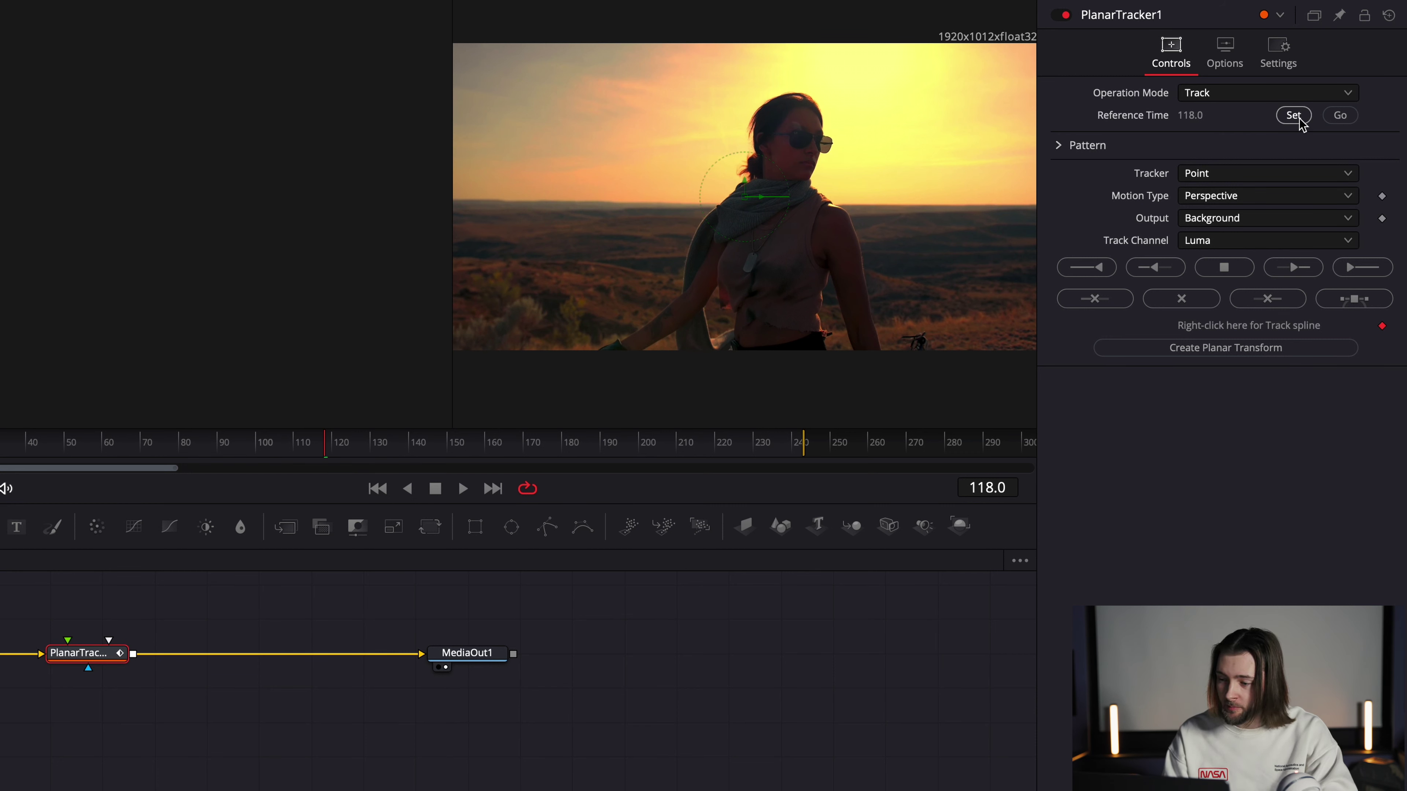
pyautogui.click(1233, 174)
pyautogui.click(1233, 174)
pyautogui.click(1233, 174)
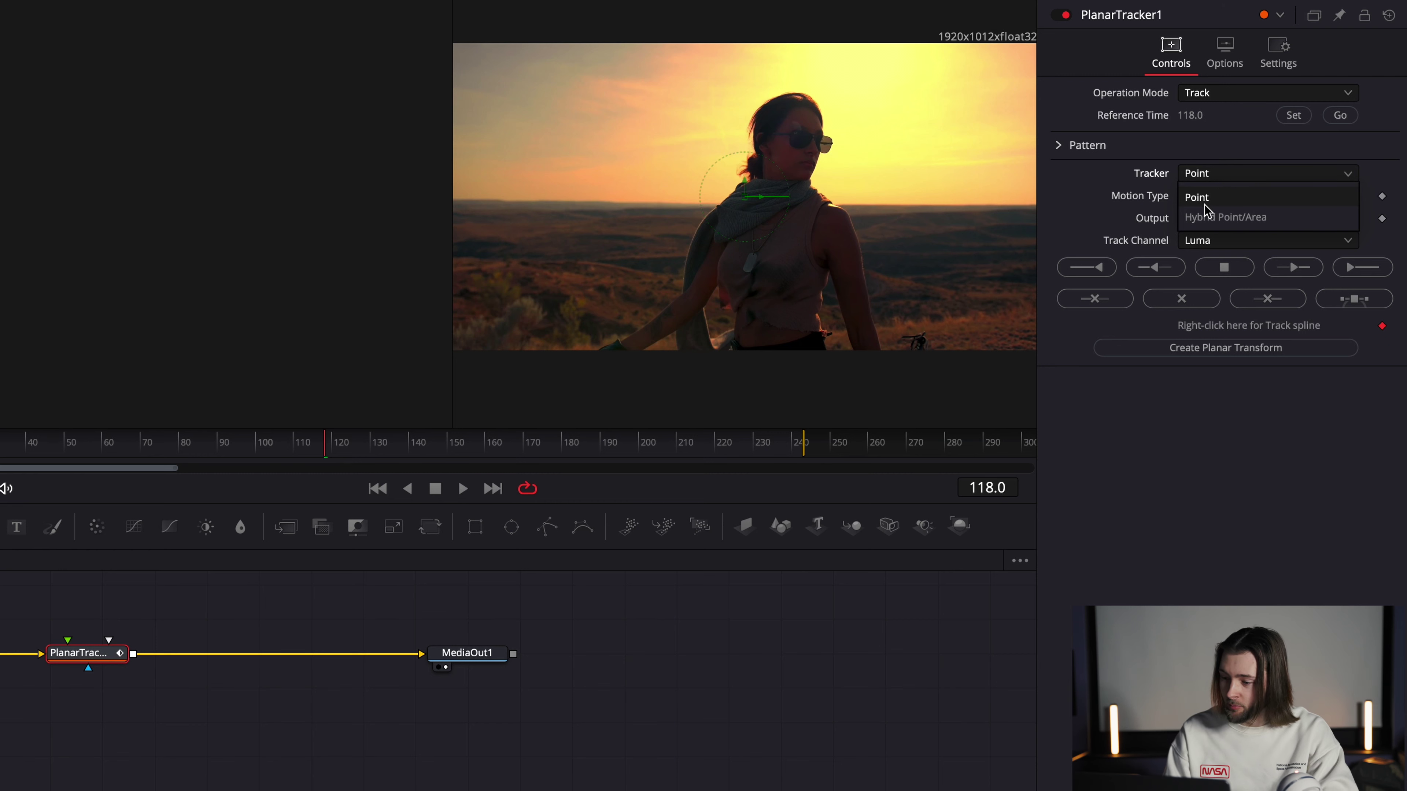
pyautogui.click(1211, 218)
pyautogui.click(1213, 195)
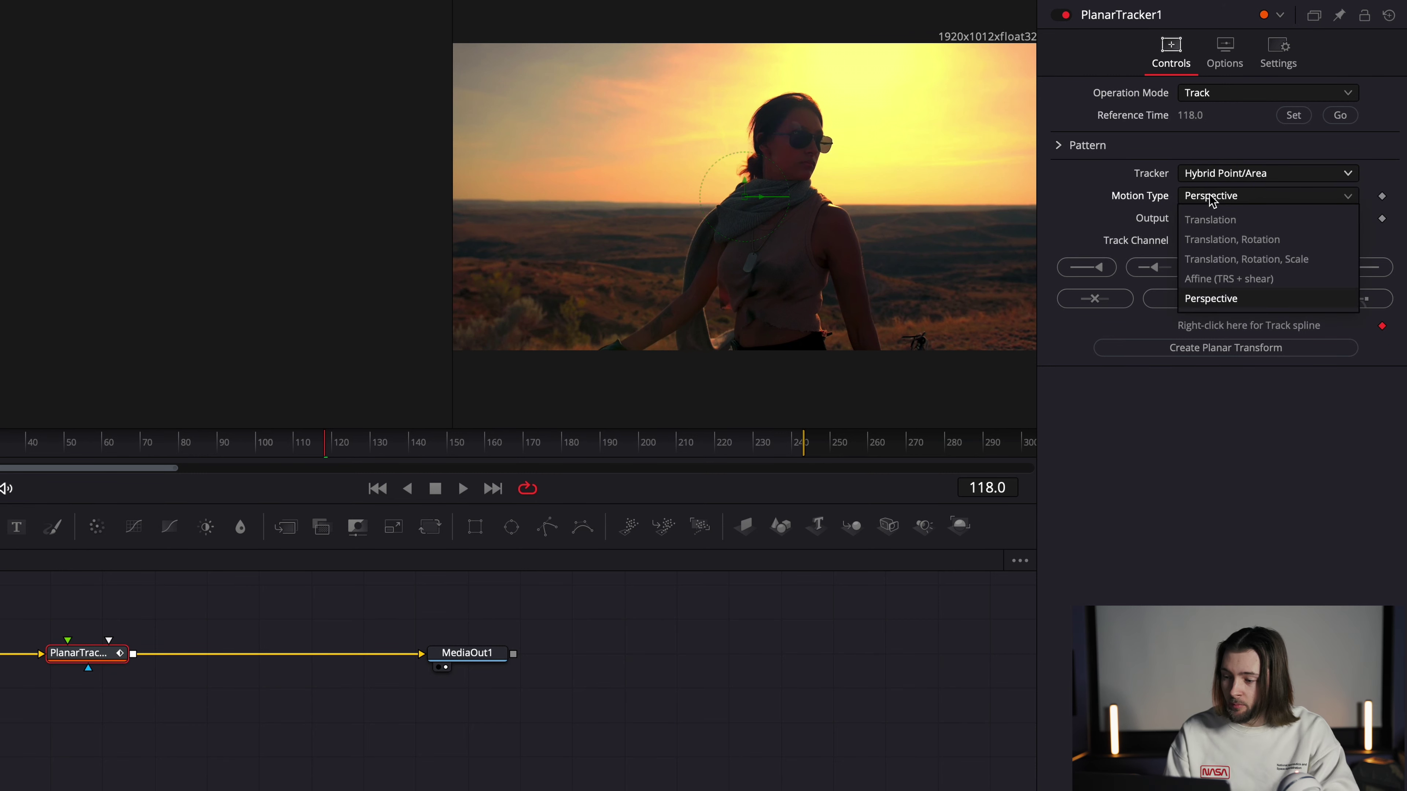
pyautogui.click(1212, 220)
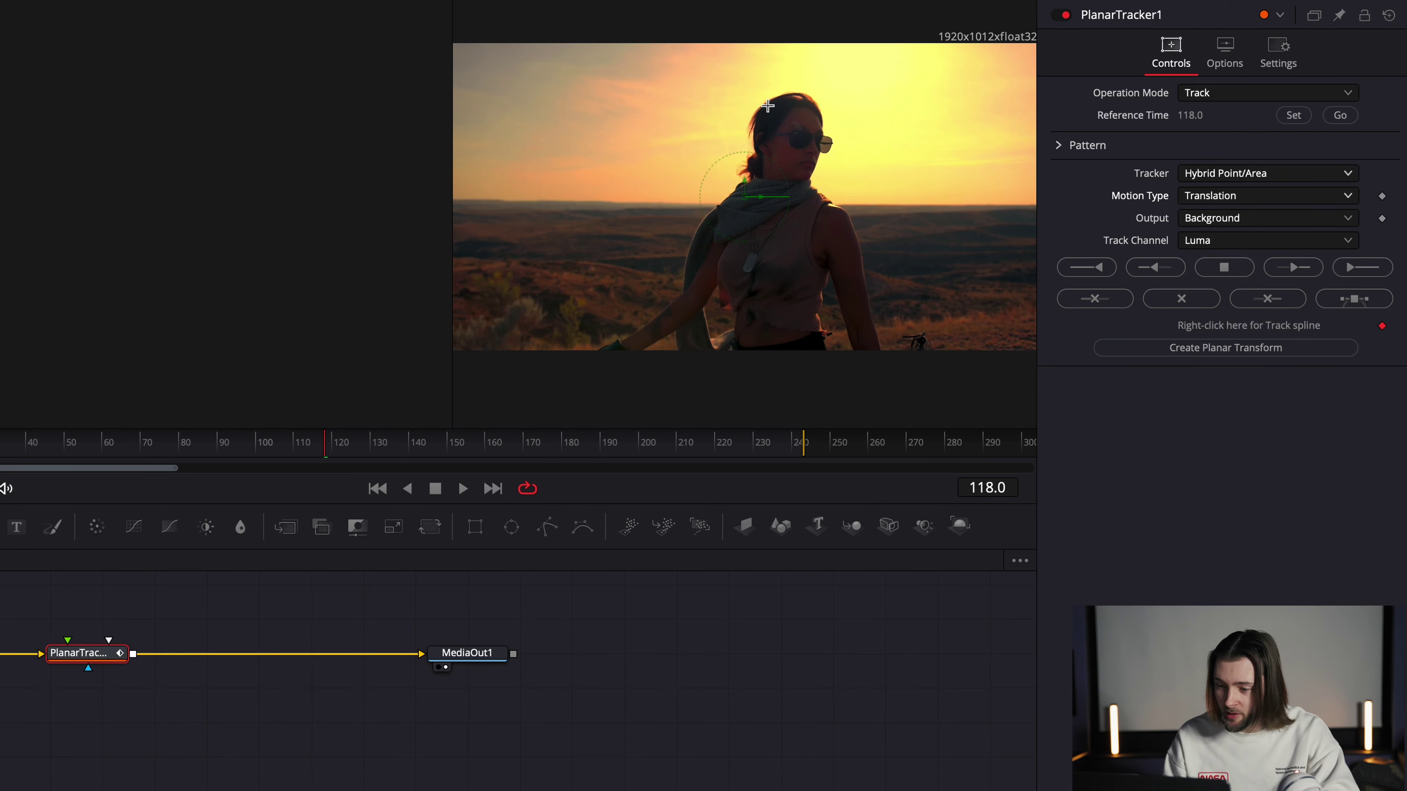
# Draw a closed tracking polygon around the woman's head and sunglasses at frame 118
pyautogui.moveTo(768, 101); pyautogui.dragTo(709, 99)
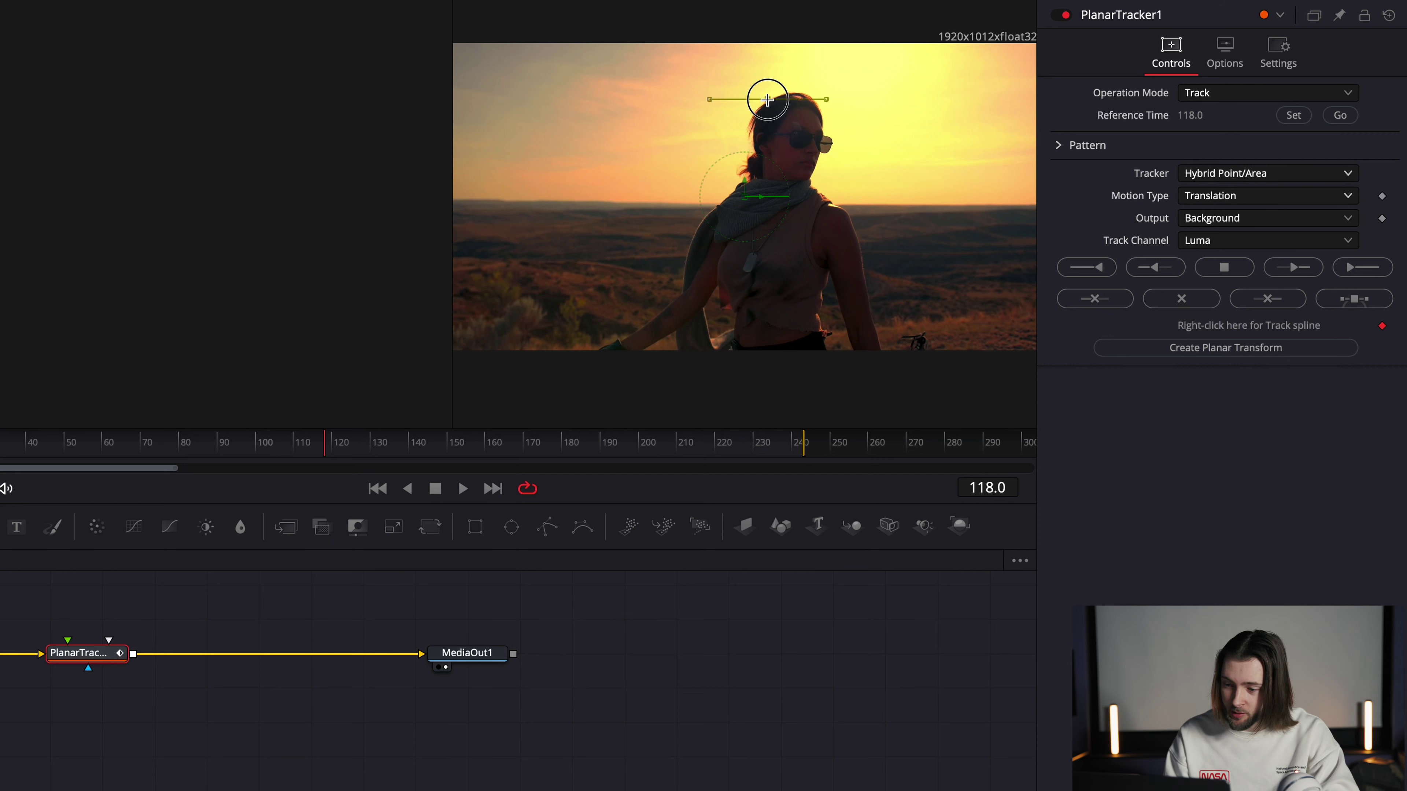
pyautogui.click(752, 130)
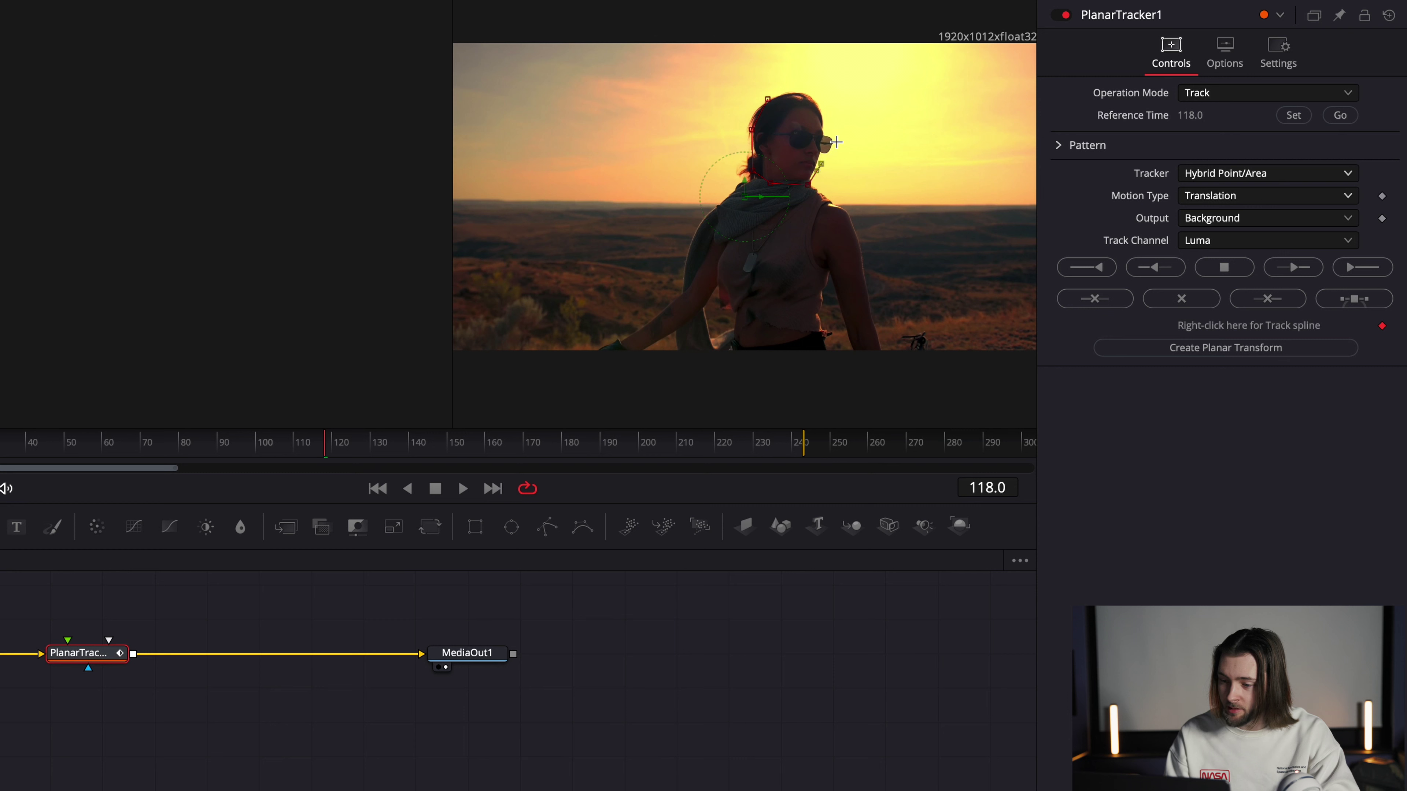
pyautogui.click(826, 111)
pyautogui.click(804, 88)
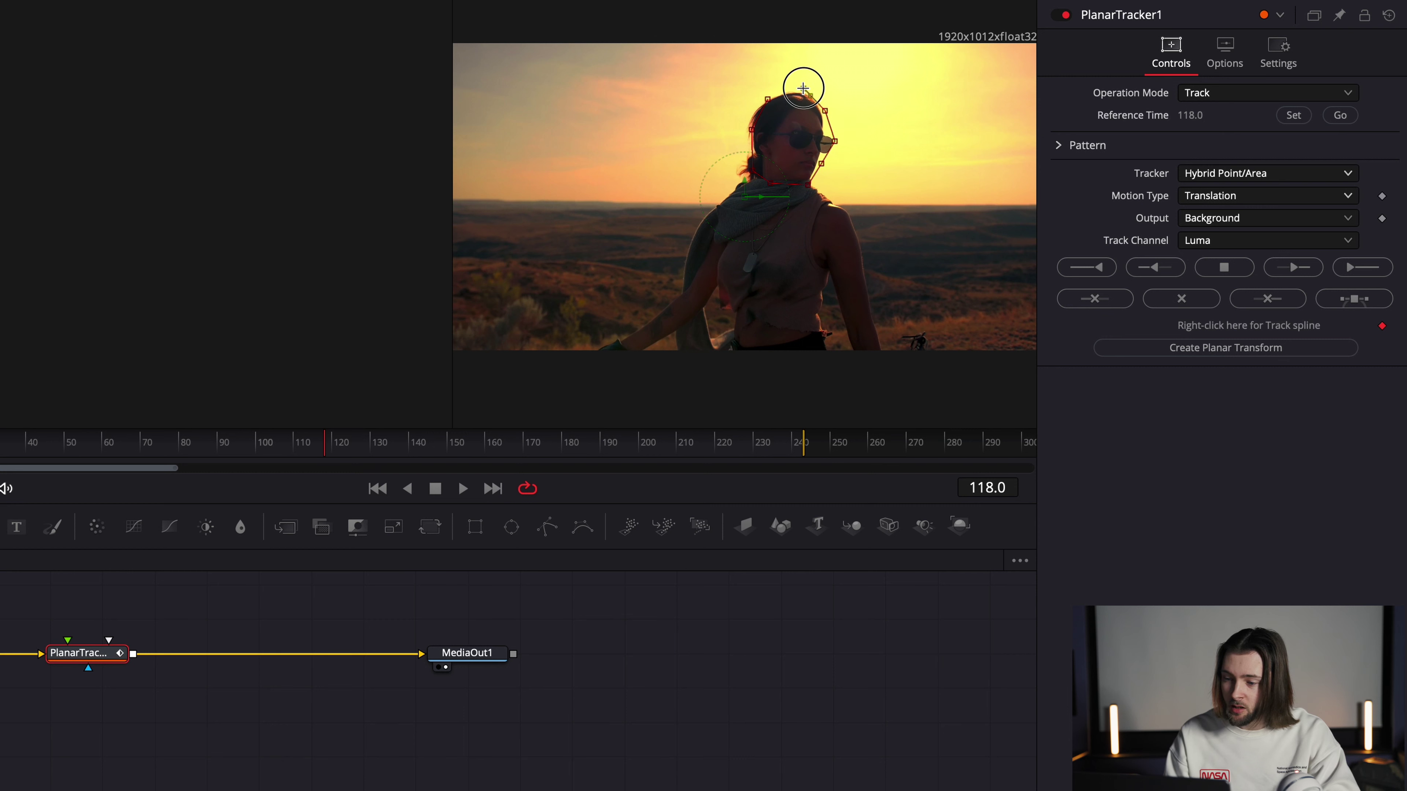
pyautogui.click(769, 97)
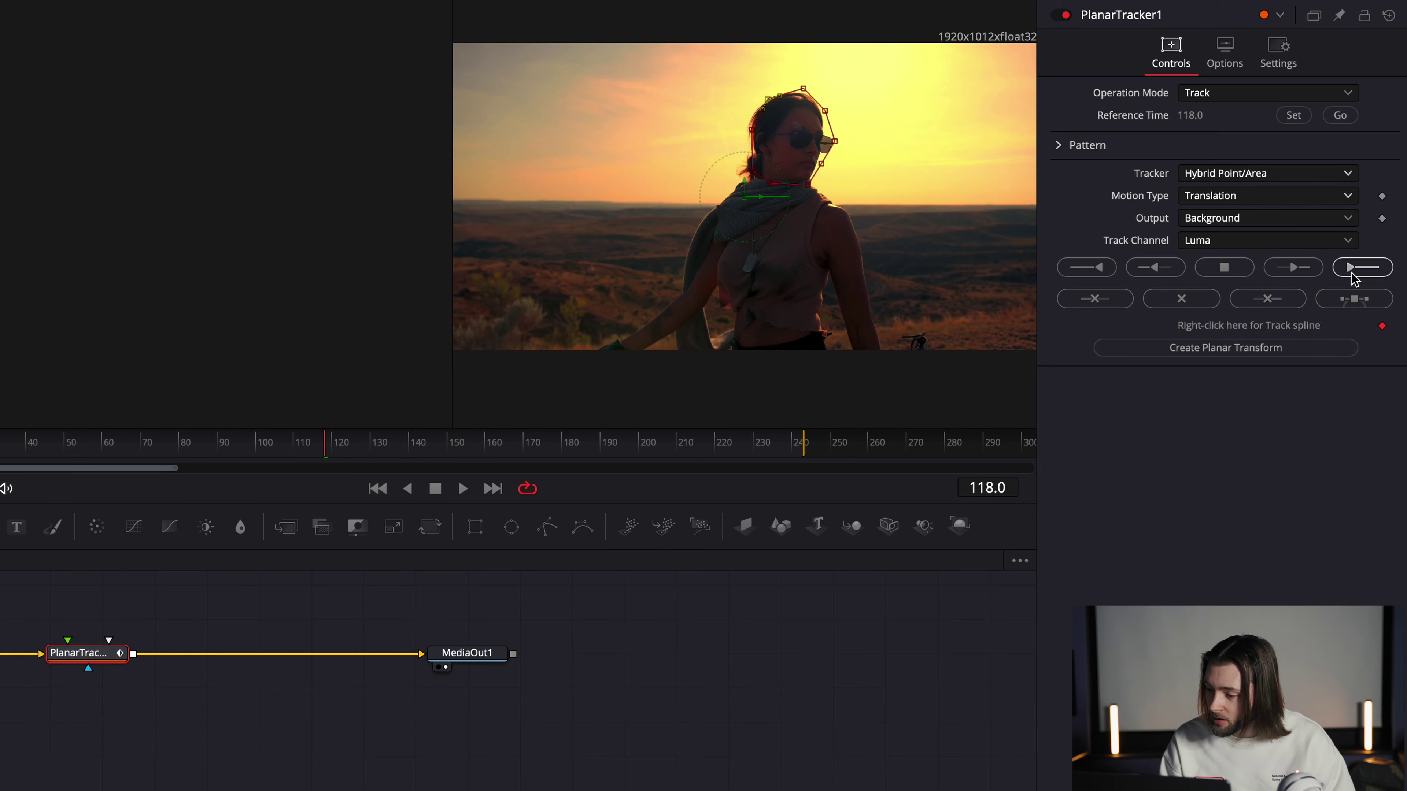
# Track the head polygon forward to frame 242, then backward to frame 0
pyautogui.click(1353, 275)
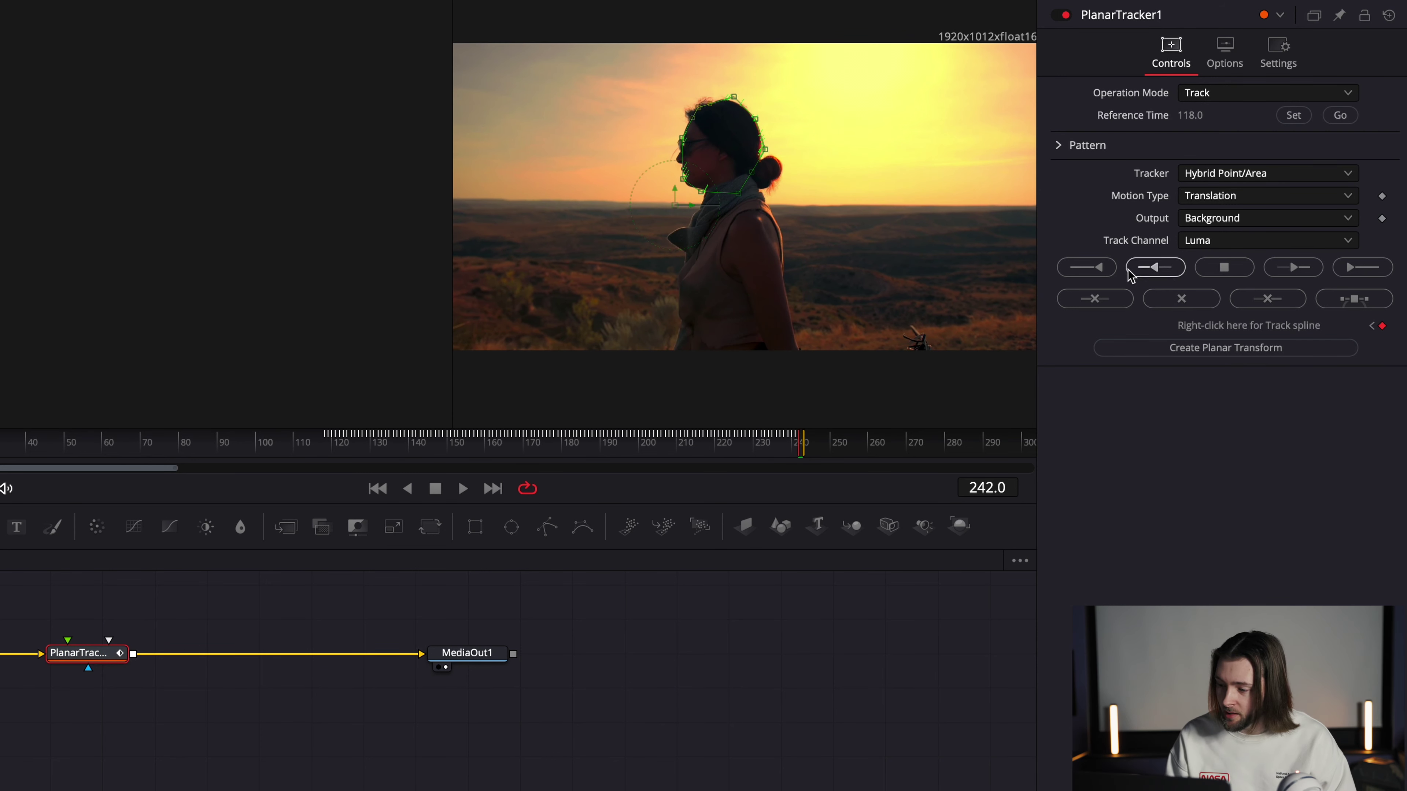
pyautogui.click(1087, 268)
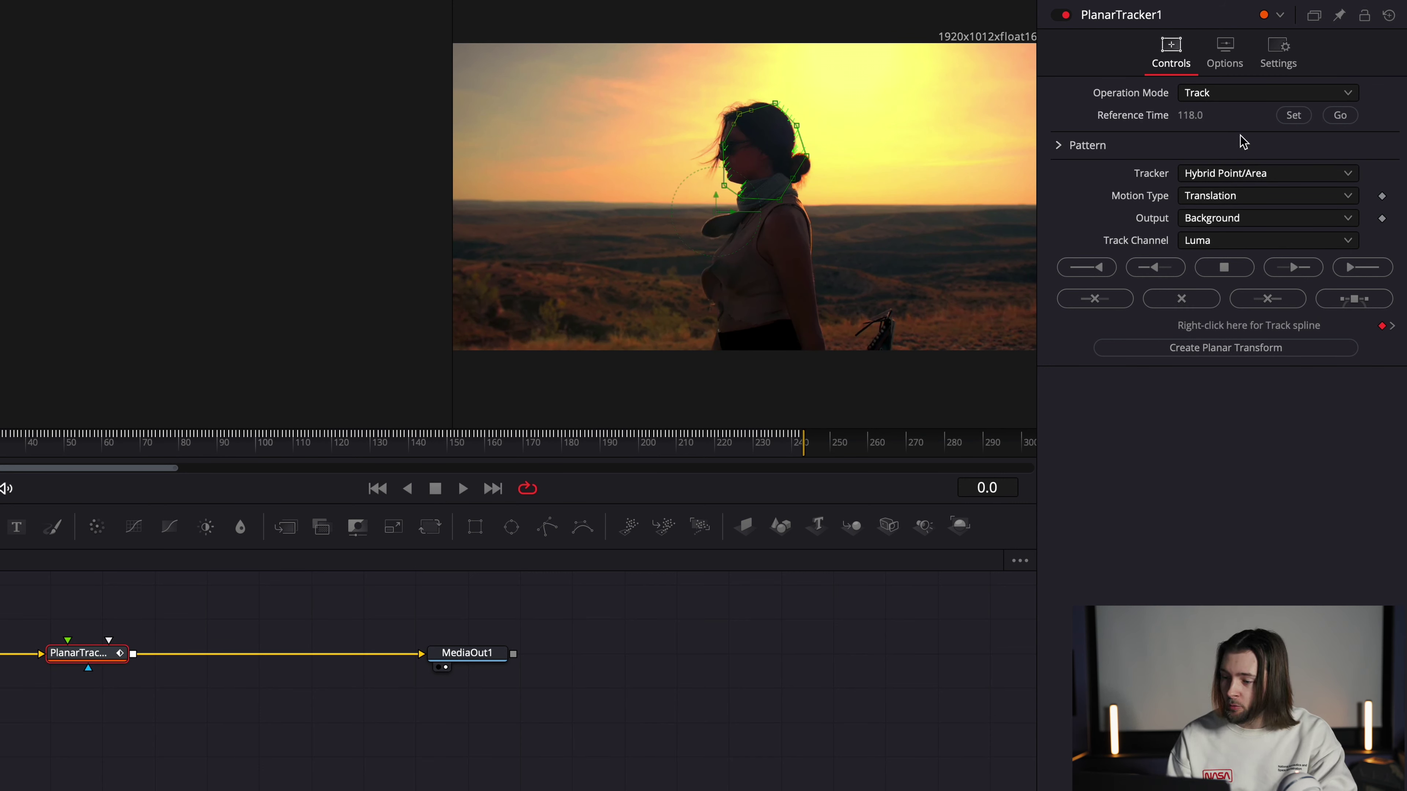
# Set PlanarTracker1's Operation Mode to Stabilize and play the clip to review it
pyautogui.click(1232, 99)
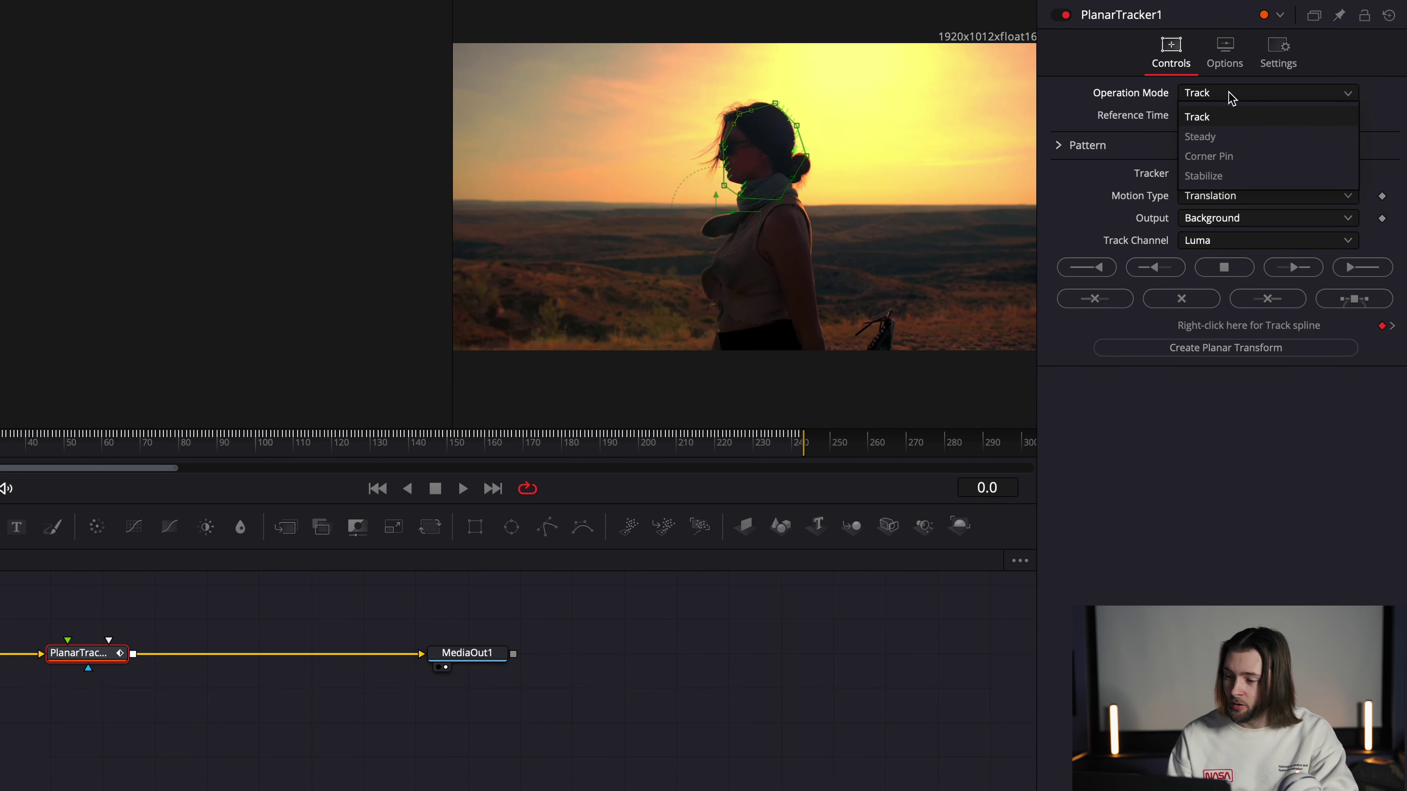
pyautogui.click(1220, 176)
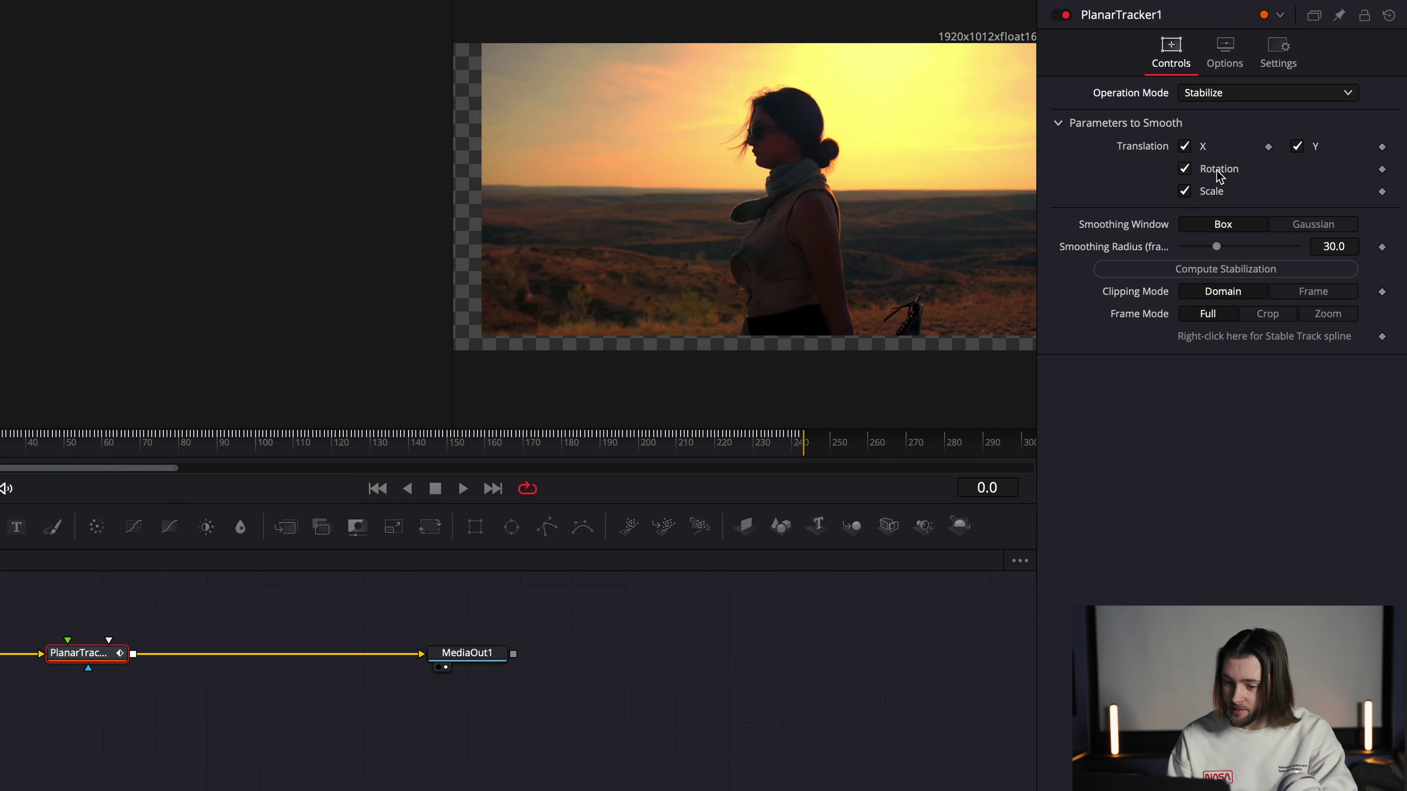
pyautogui.press('space')
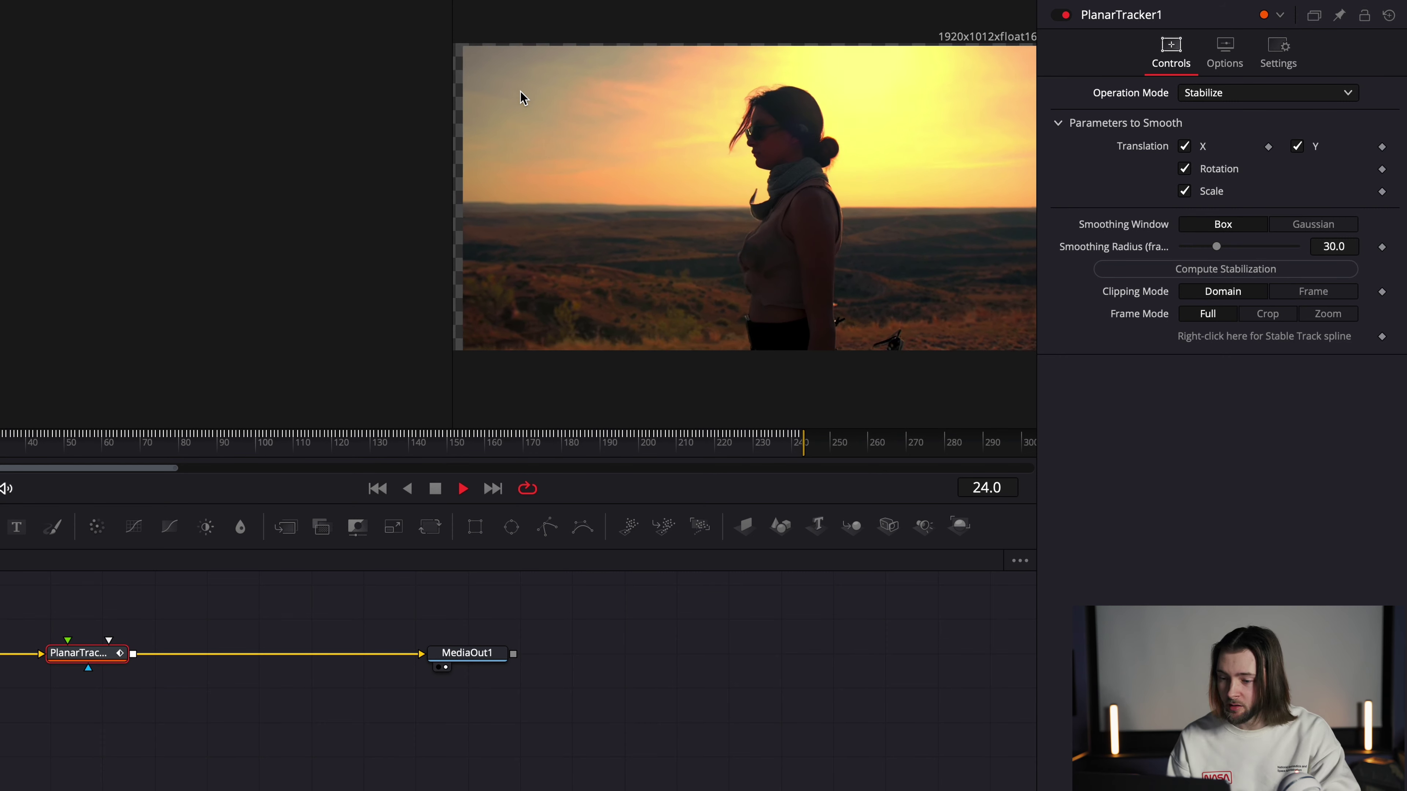
pyautogui.press('space')
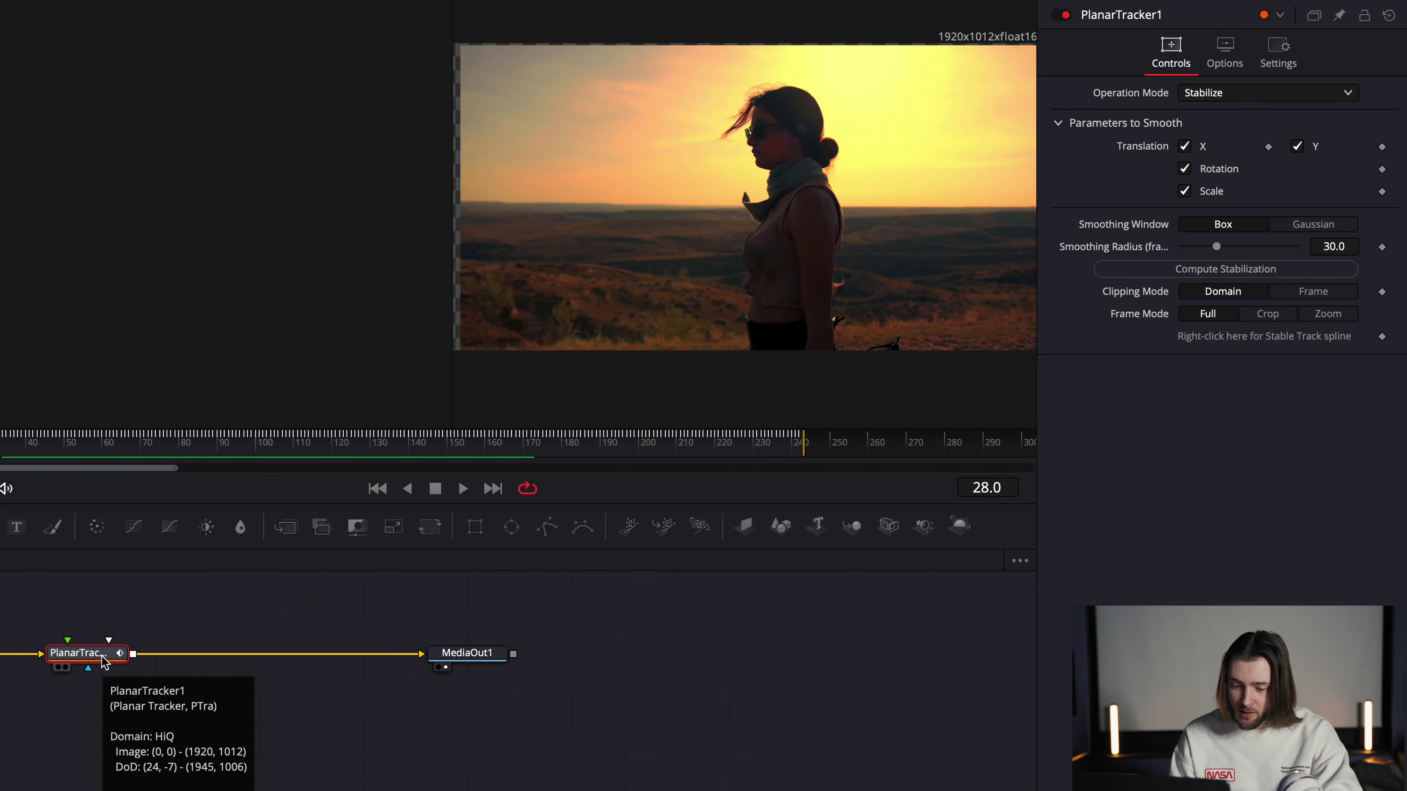
pyautogui.hotkey('shift', 'space')
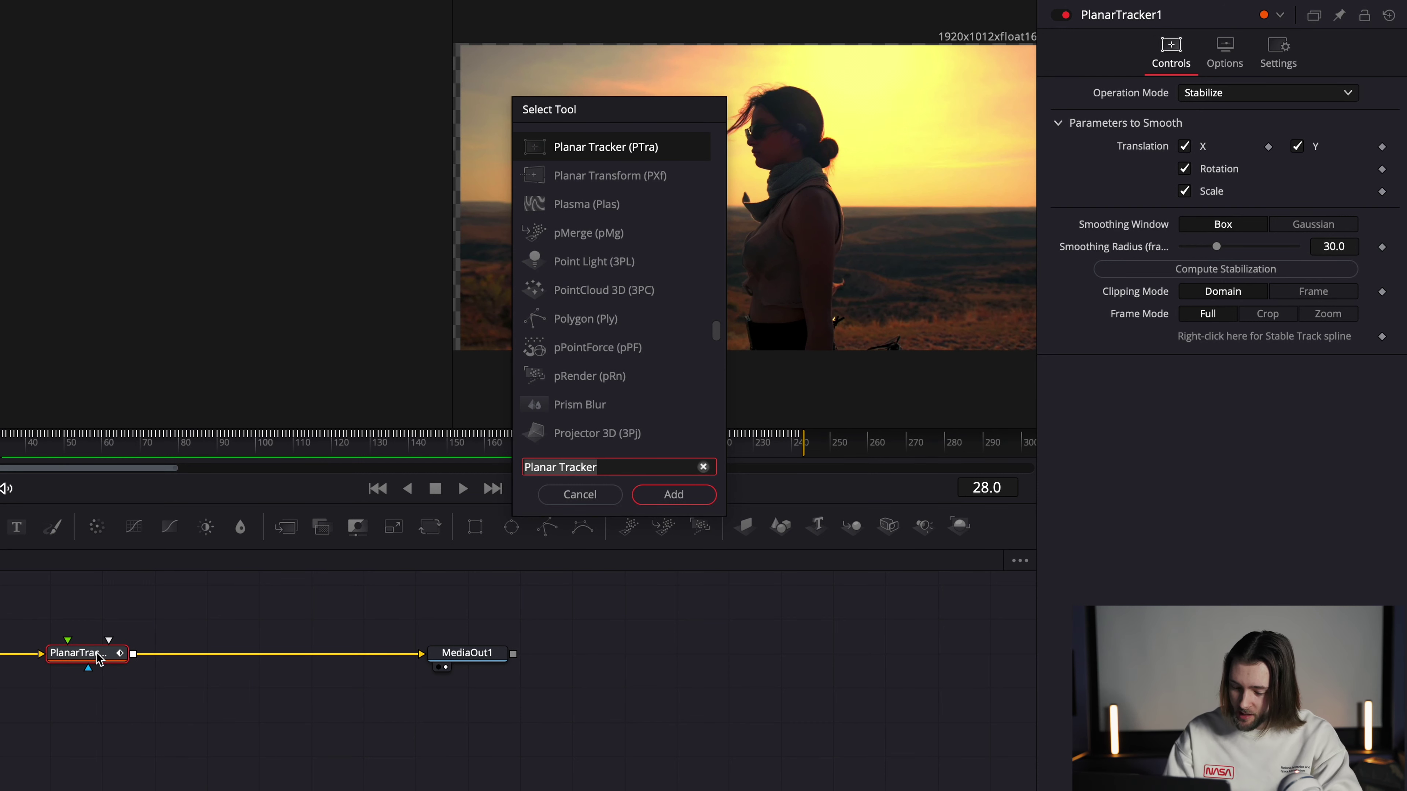
# Add a Transform (Xf) node between PlanarTracker1 and MediaOut1
pyautogui.write('xf')
pyautogui.click(645, 178)
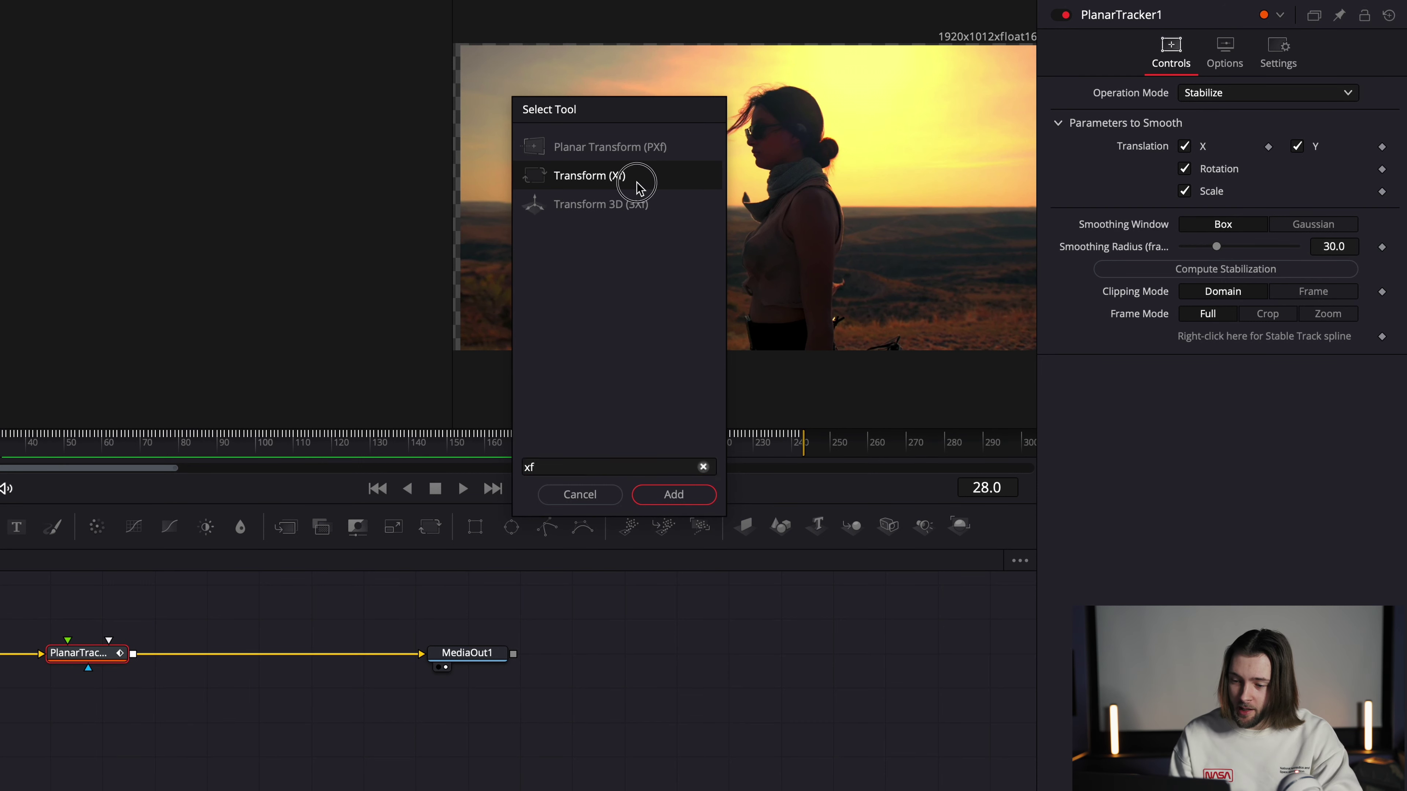
pyautogui.click(656, 494)
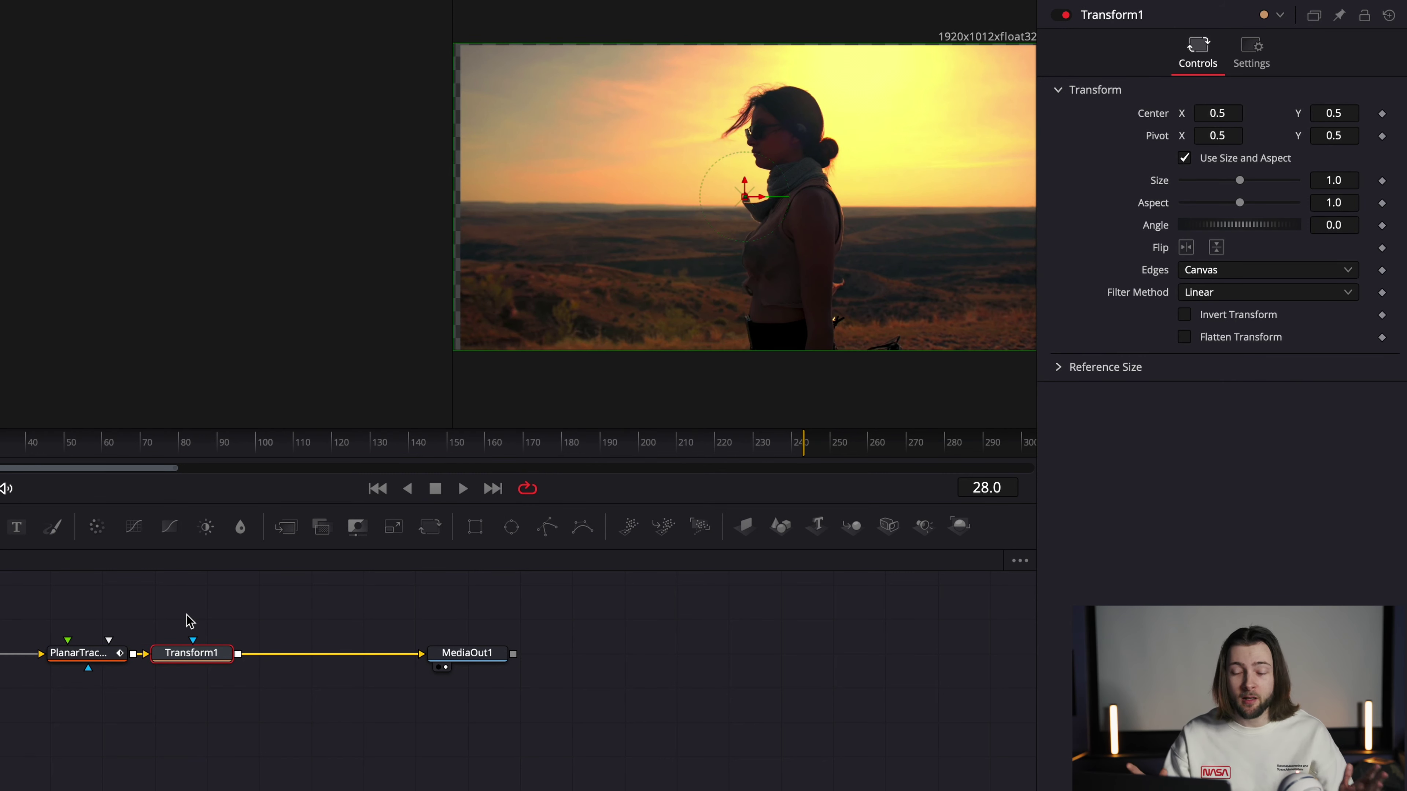
# Scale Transform1 to Size 1.271, checking later and earlier frames for blank edges
pyautogui.moveTo(190, 658); pyautogui.dragTo(215, 659)
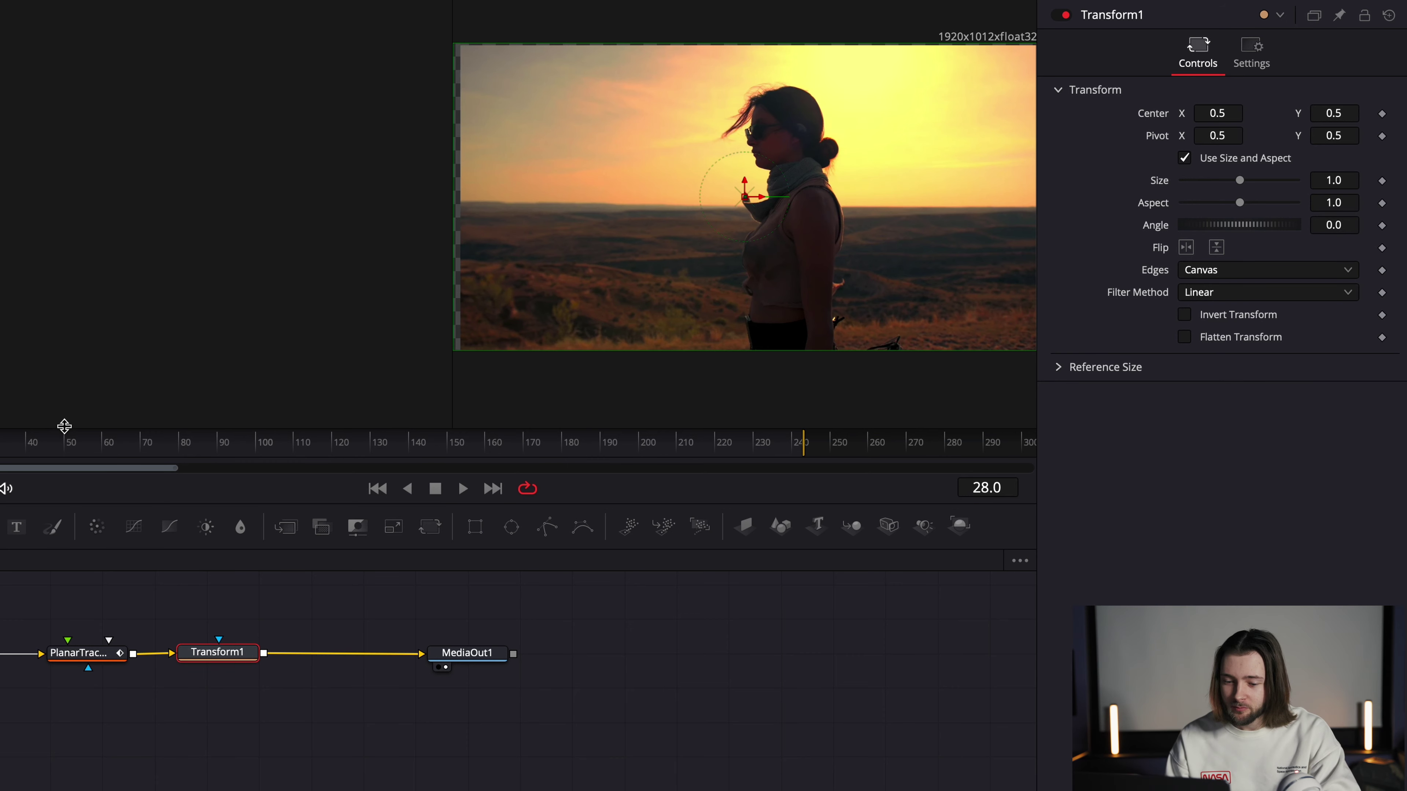
pyautogui.moveTo(64, 426); pyautogui.dragTo(670, 456)
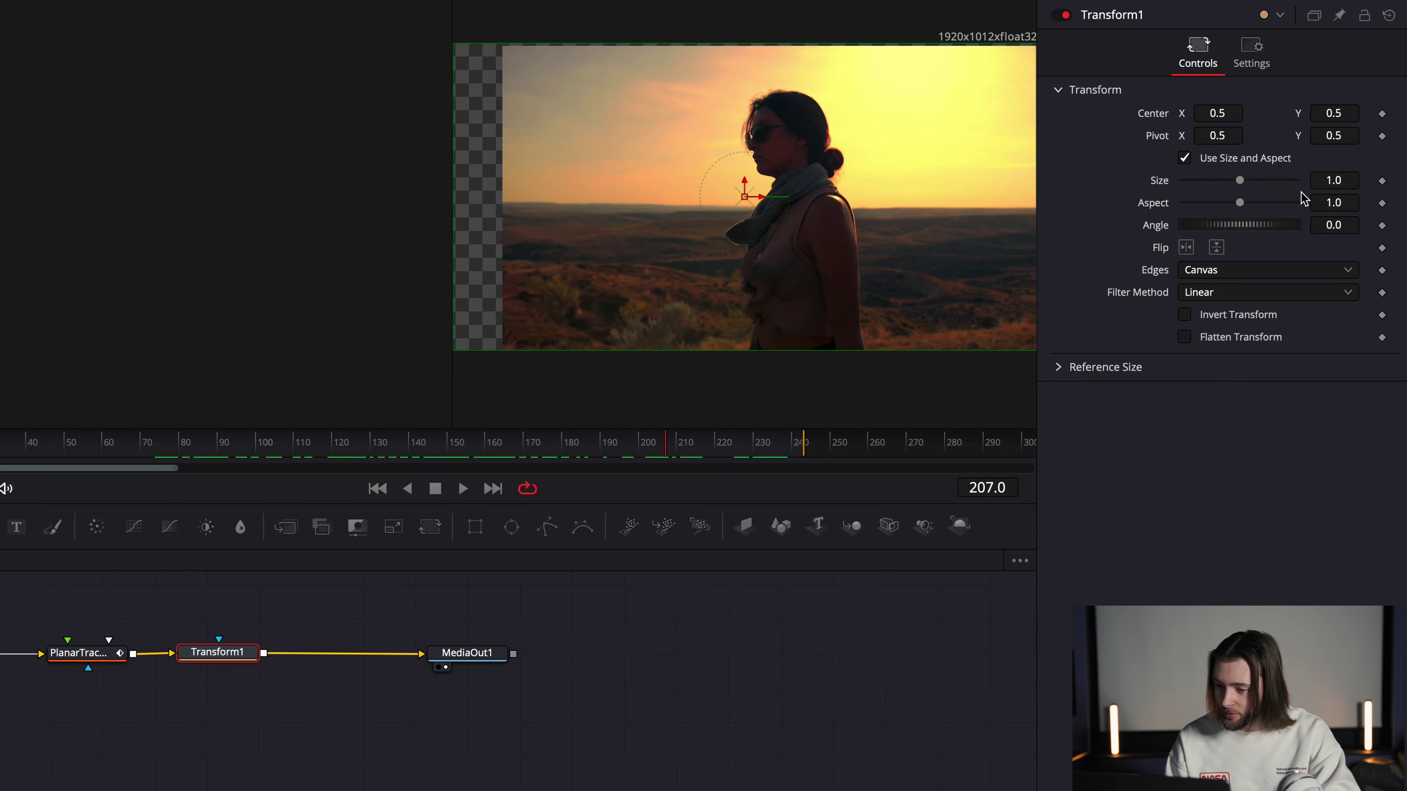
pyautogui.moveTo(1326, 182); pyautogui.dragTo(1150, 185)
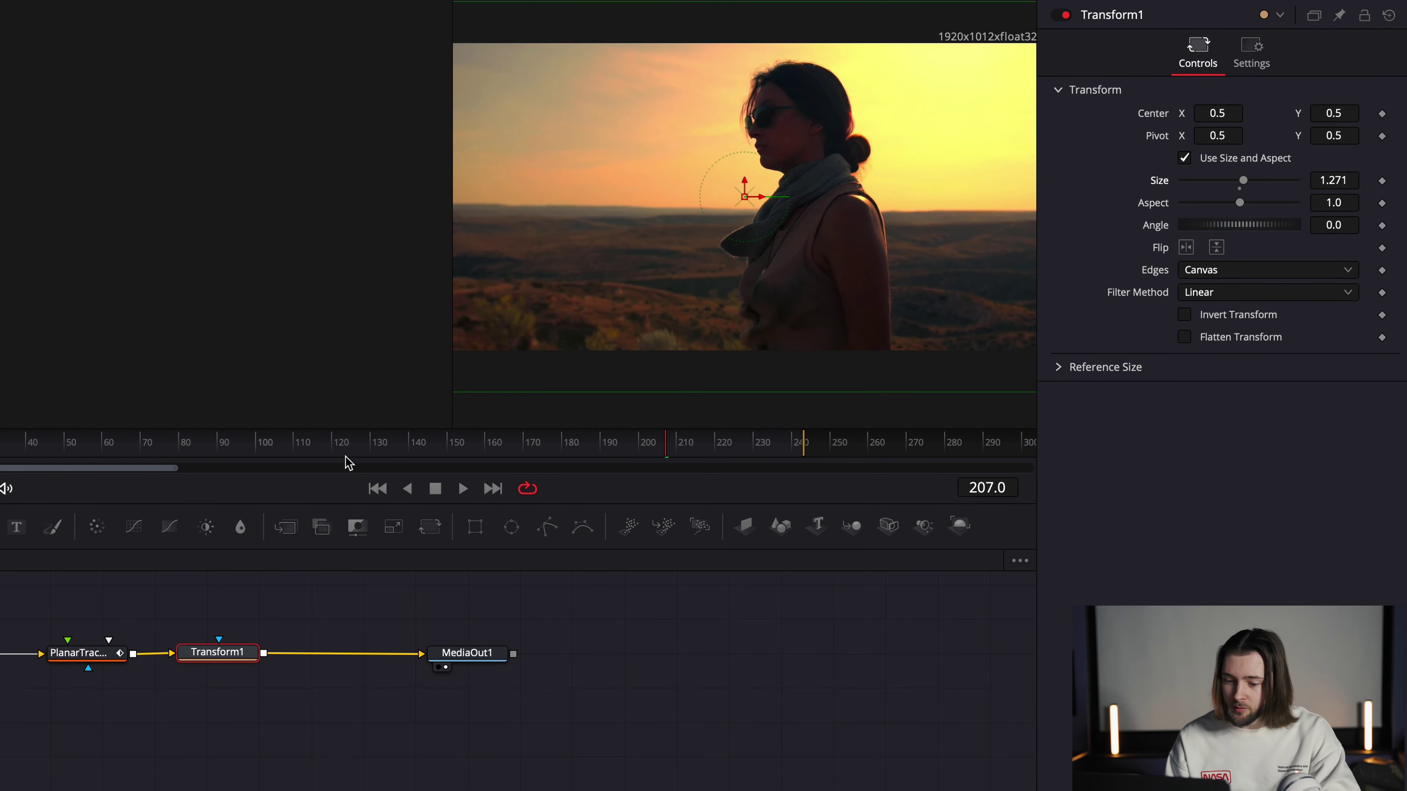
pyautogui.moveTo(348, 463); pyautogui.dragTo(809, 480)
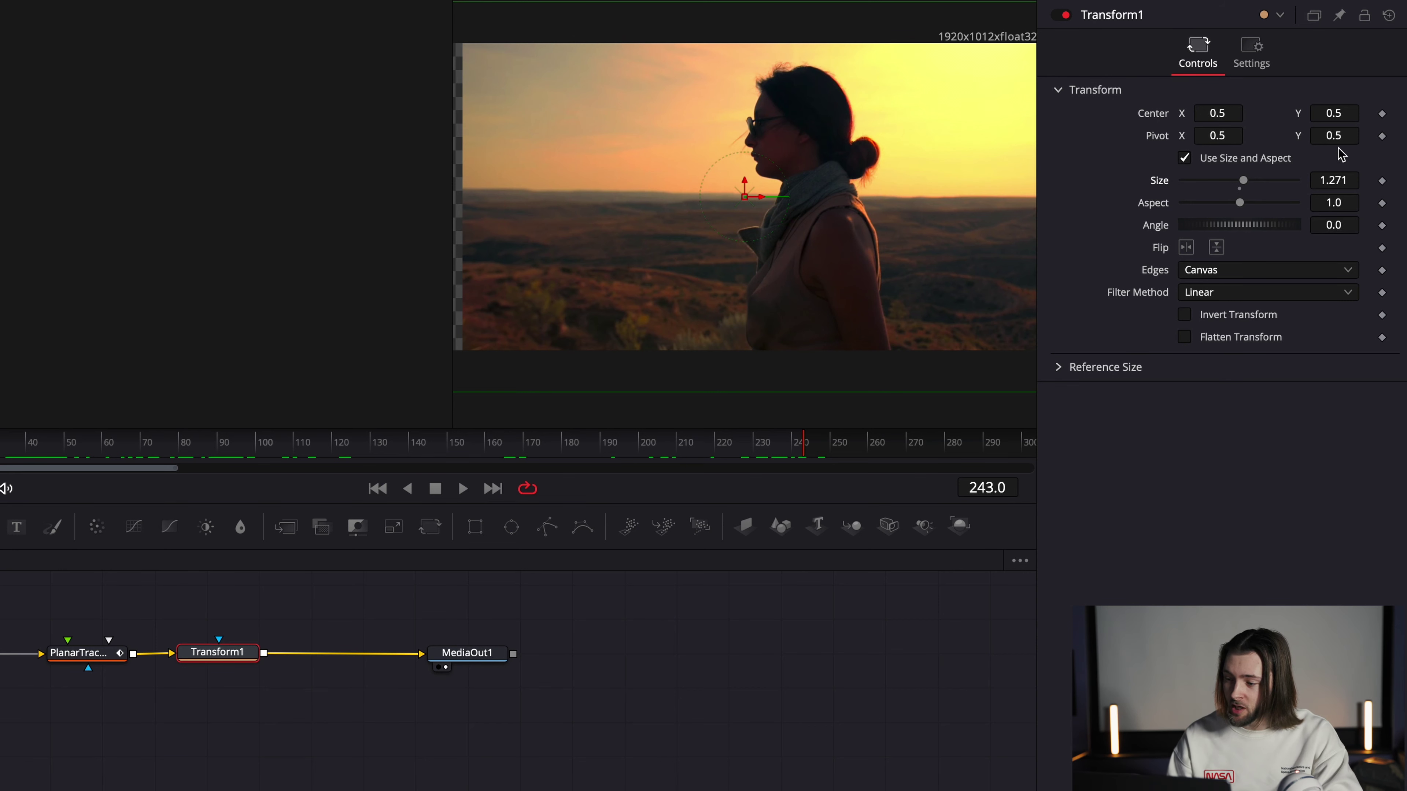
# Move Transform1's pivot to X 0.799, Y 0.526 and scrub from frame 141 to check edges
pyautogui.moveTo(1337, 140); pyautogui.dragTo(1359, 138)
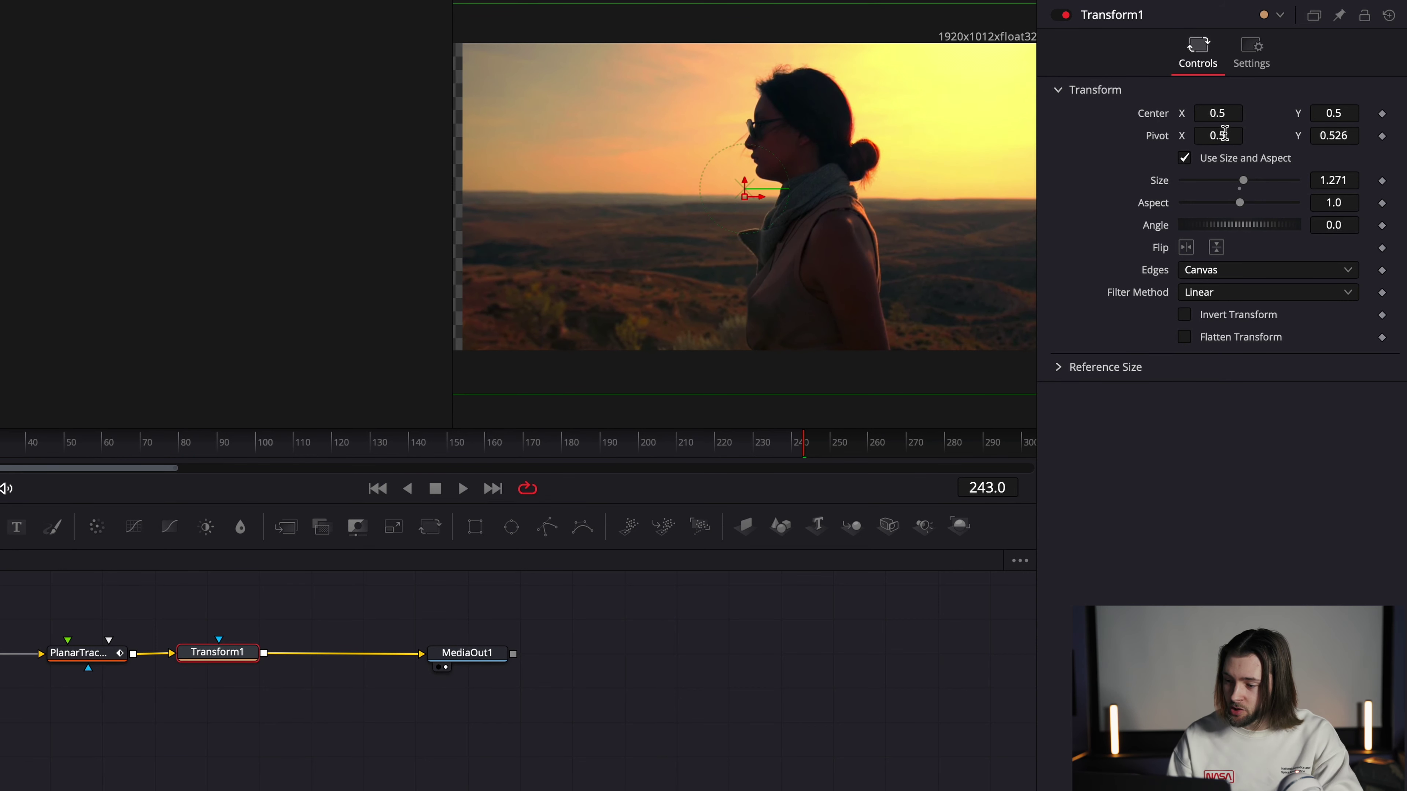
pyautogui.moveTo(1216, 135); pyautogui.dragTo(1382, 138)
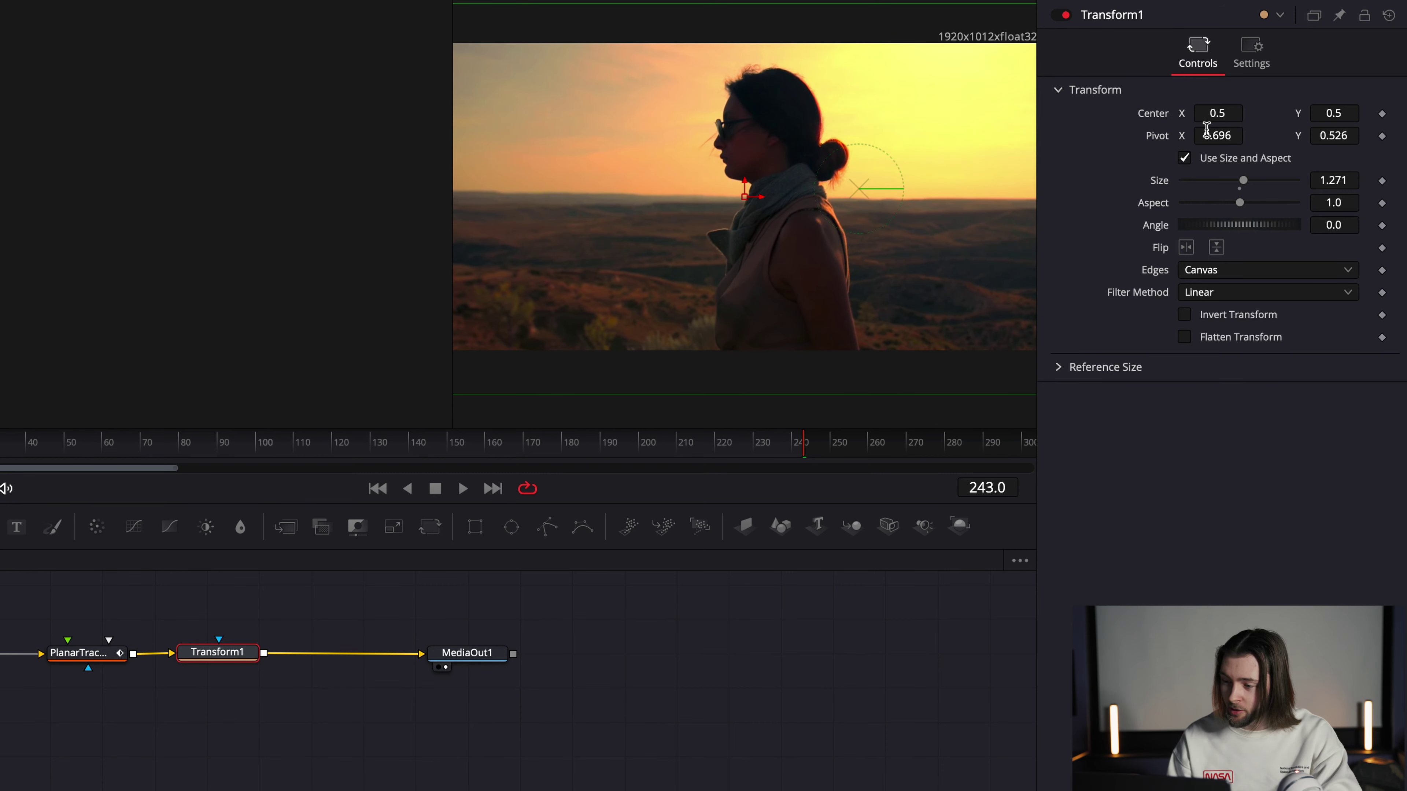
pyautogui.moveTo(1207, 128); pyautogui.dragTo(1303, 141)
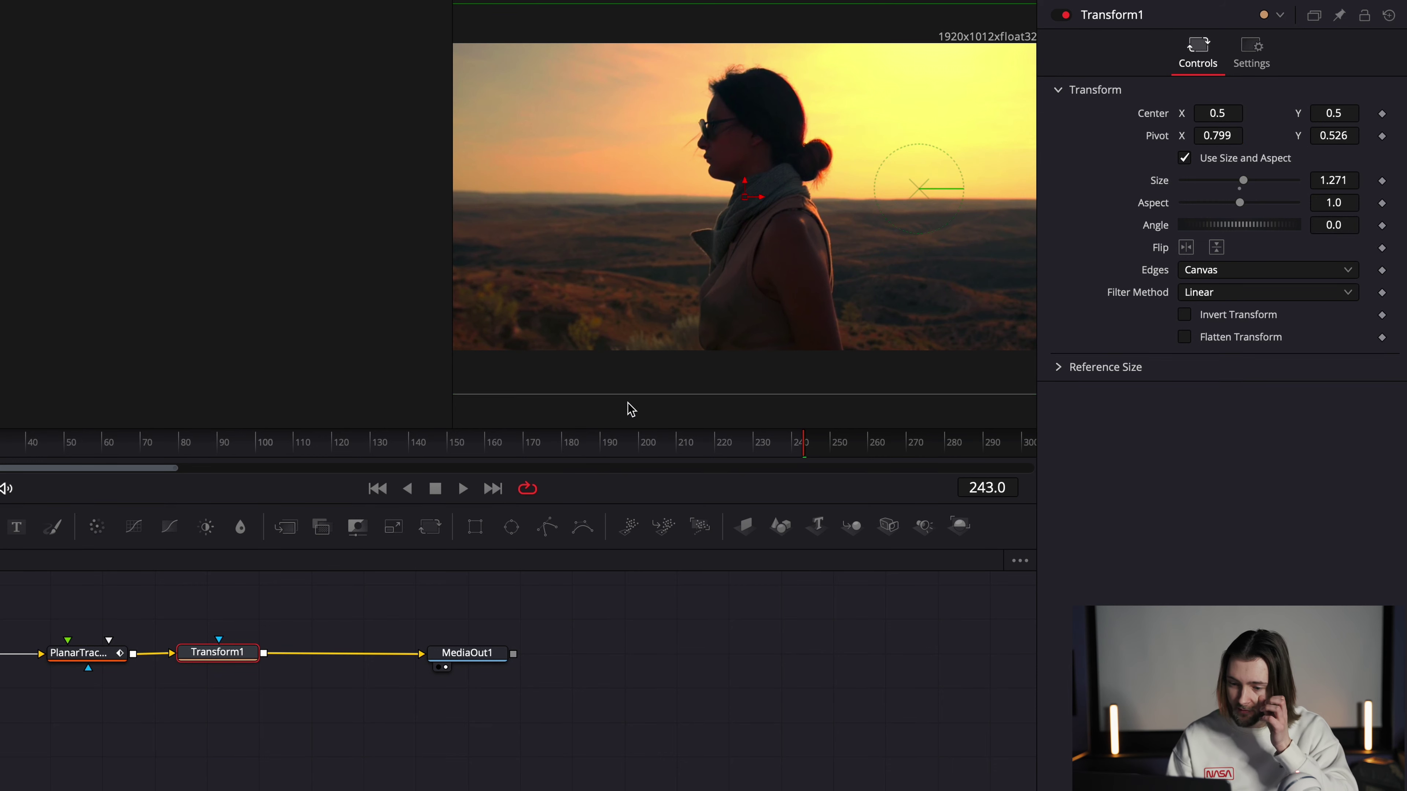
pyautogui.click(404, 444)
pyautogui.moveTo(404, 443); pyautogui.dragTo(0, 448)
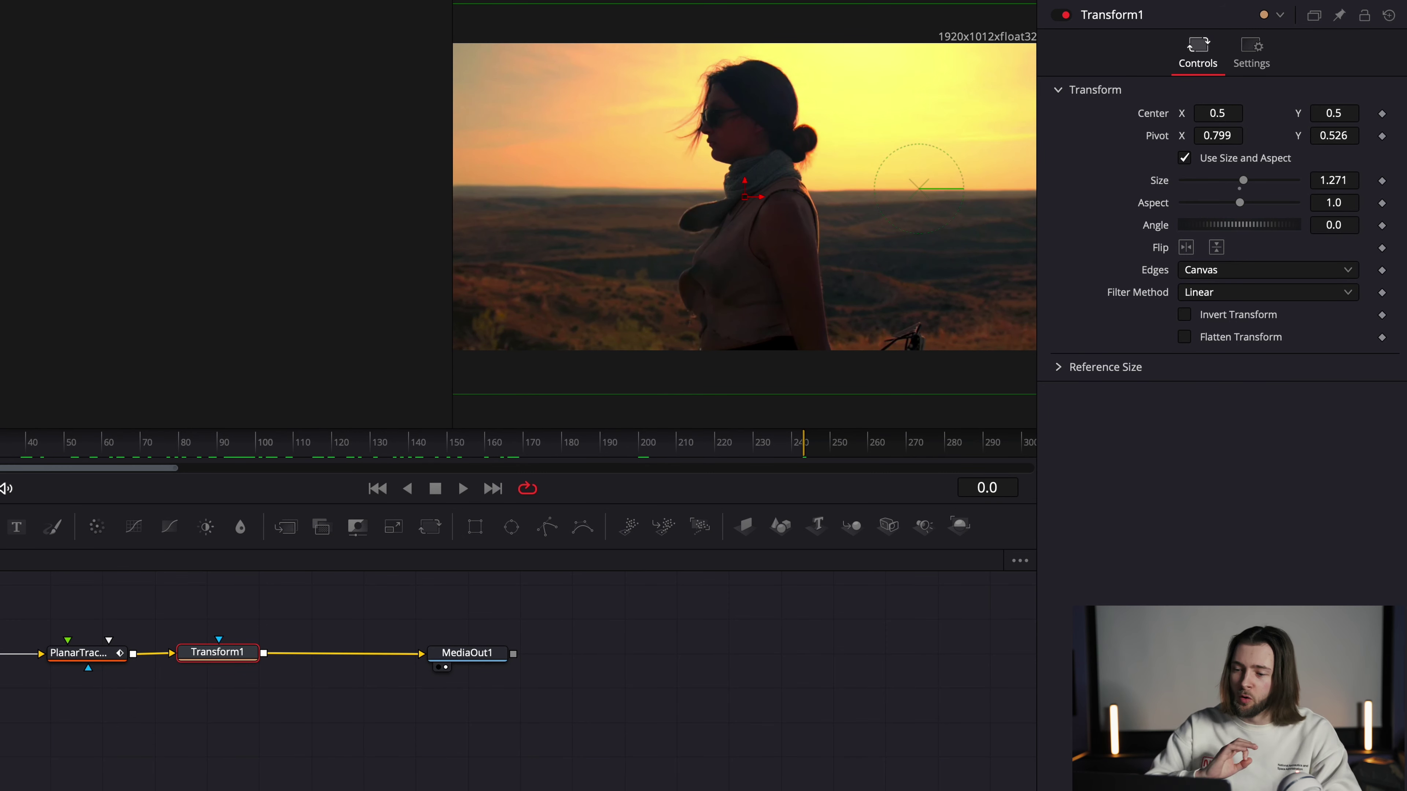
pyautogui.press('space')
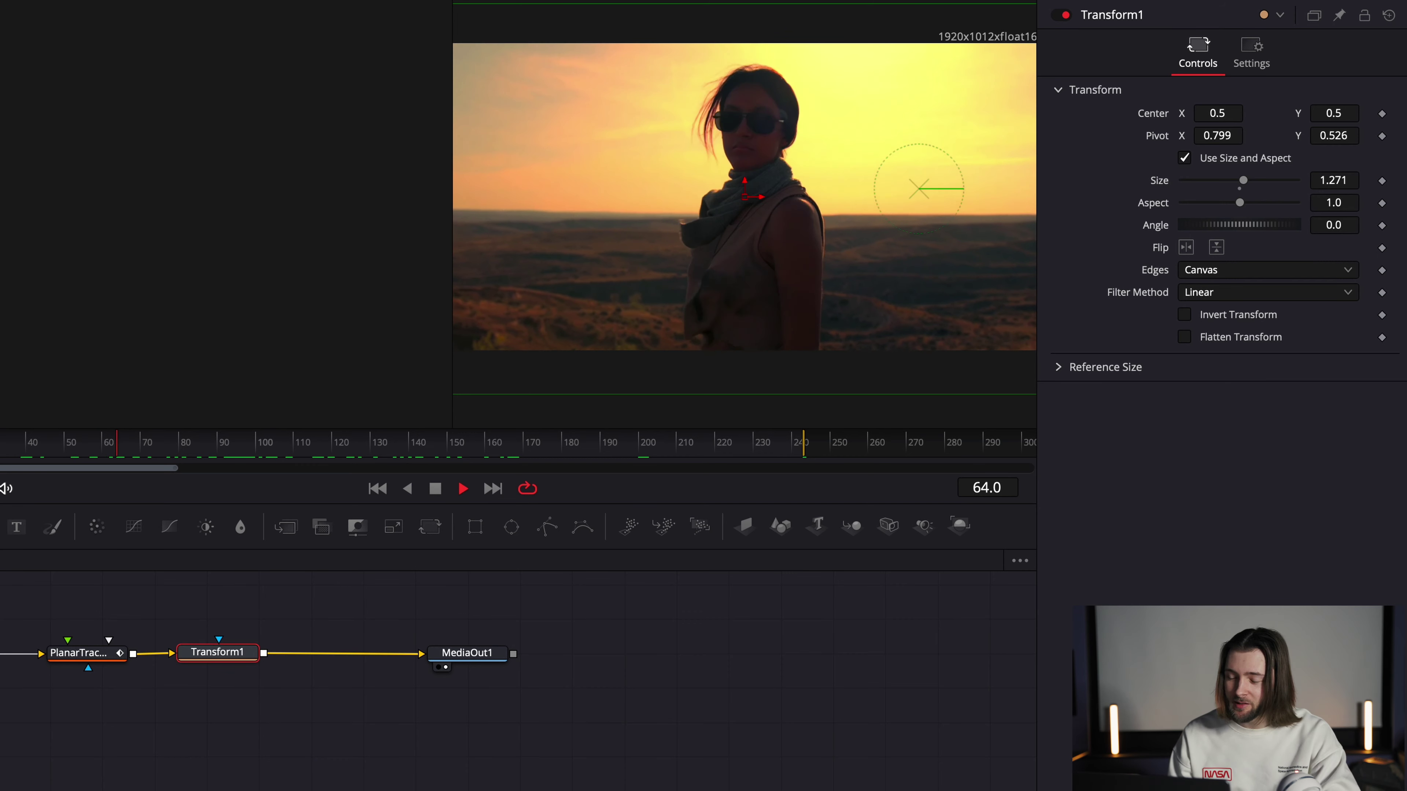